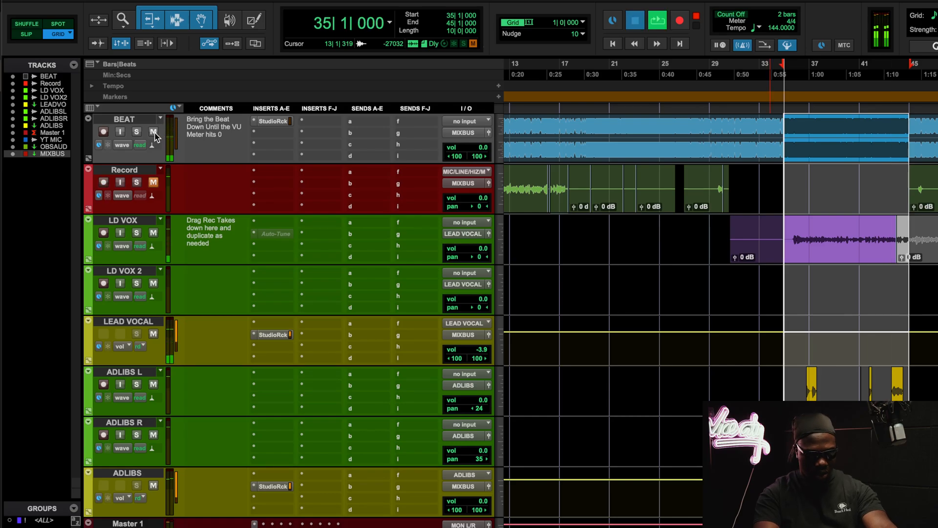
# Step: Compare the selected section during playback with the BEAT track muted and unmuted, and stop playback
pyautogui.click(155, 130)
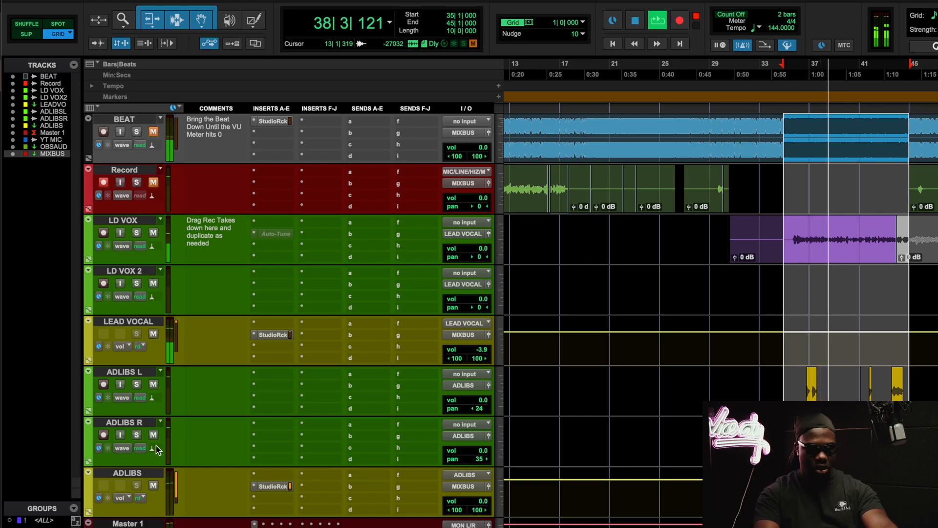
pyautogui.click(157, 132)
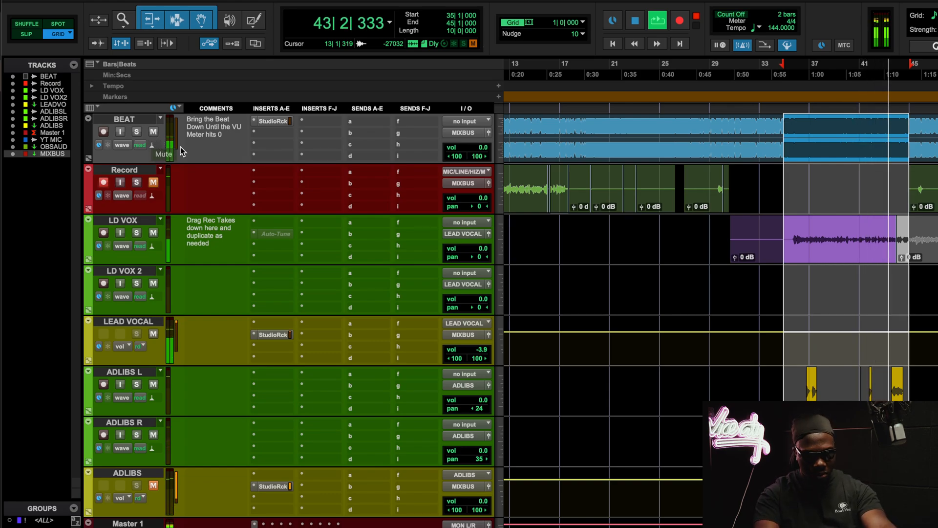
pyautogui.press('space')
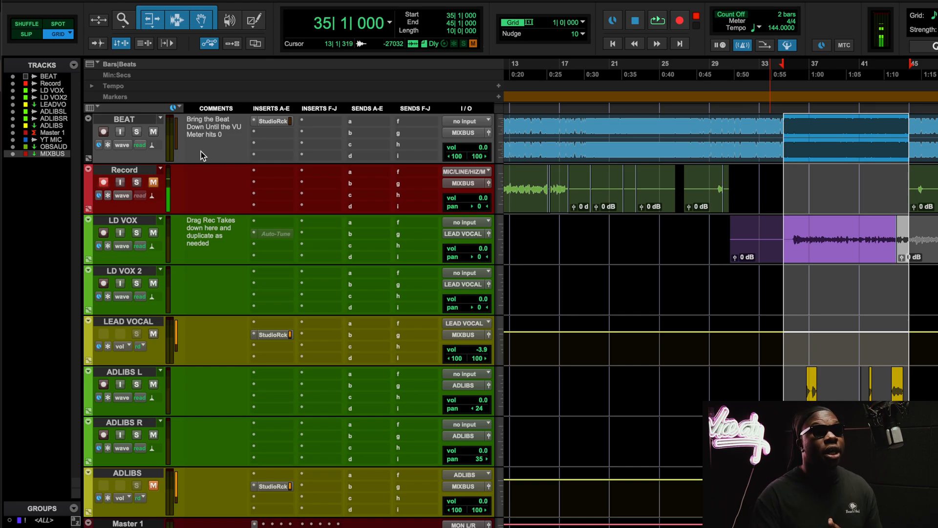
# Step: Open the StudioRack insert on the LEAD VOCAL track and compare the whole chain bypassed and active during playback
pyautogui.click(287, 335)
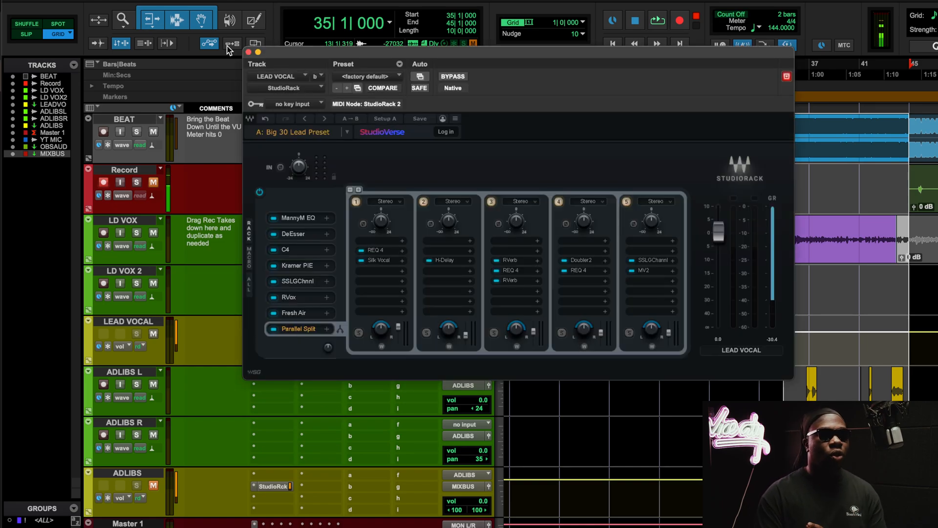
pyautogui.moveTo(353, 51); pyautogui.dragTo(295, 150)
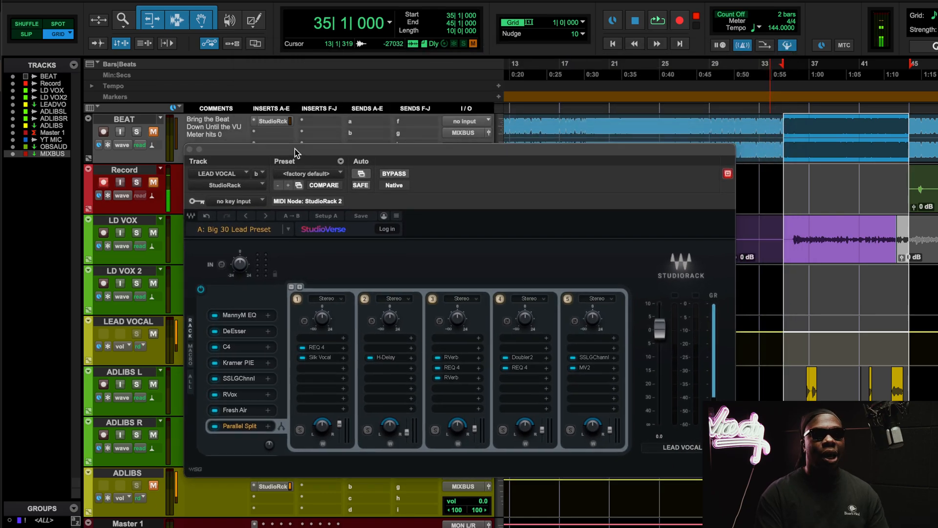
pyautogui.click(396, 177)
pyautogui.press('space')
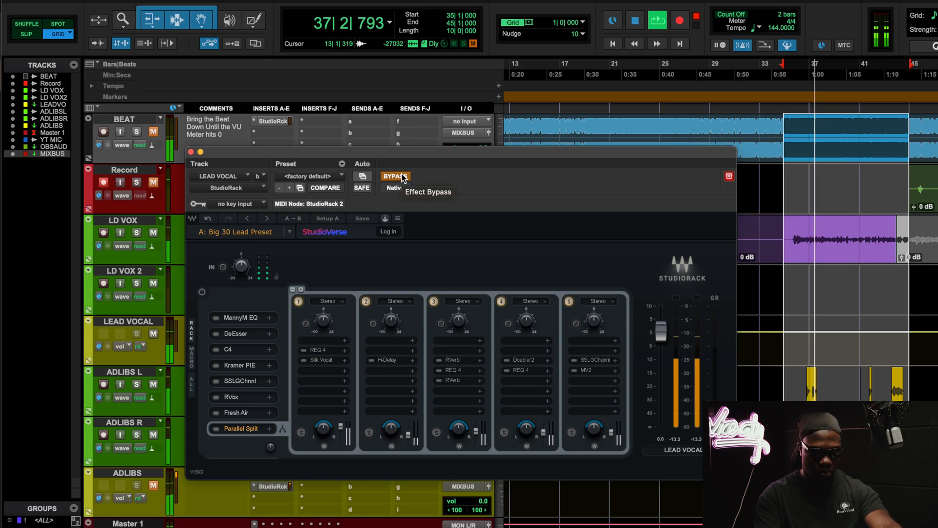
pyautogui.click(402, 176)
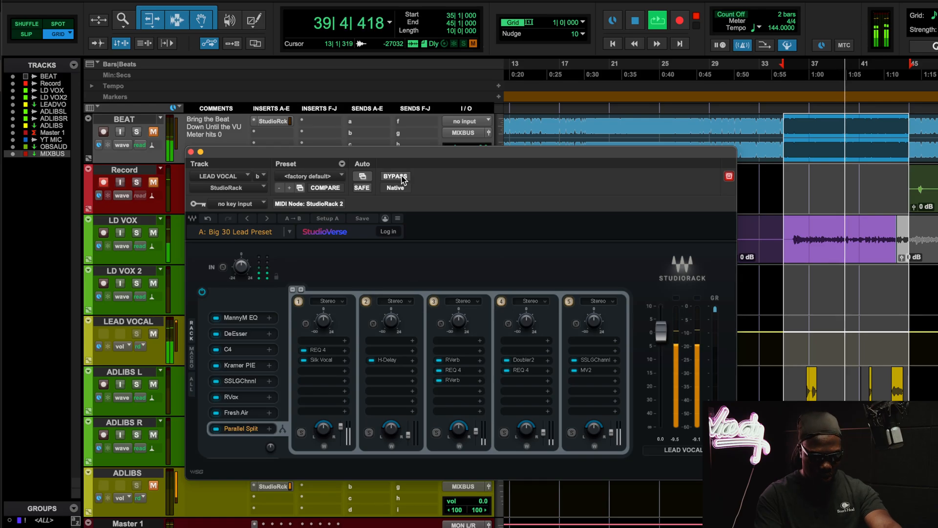
pyautogui.click(402, 177)
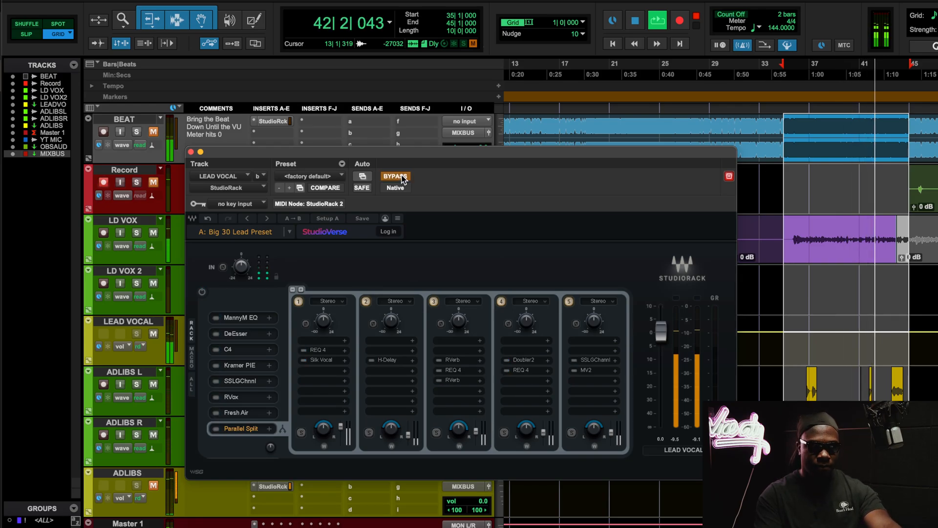
pyautogui.click(404, 179)
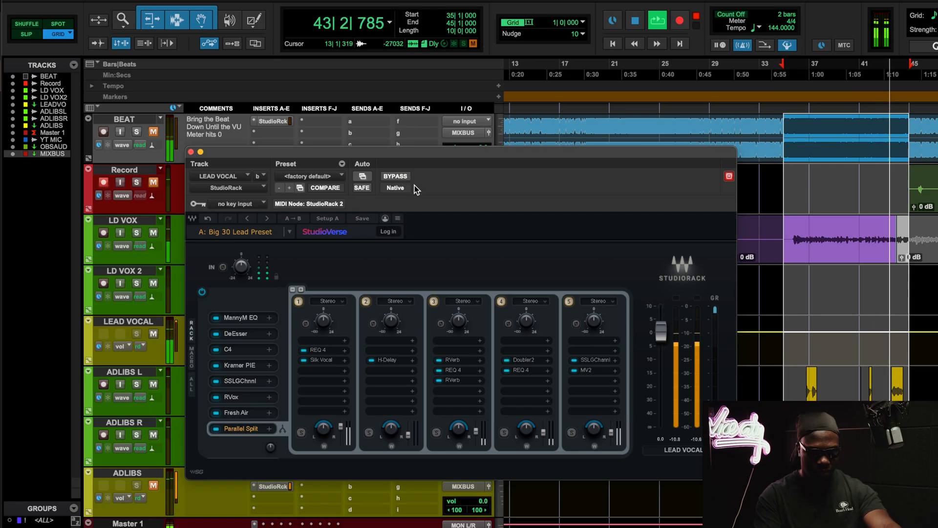
pyautogui.press('space')
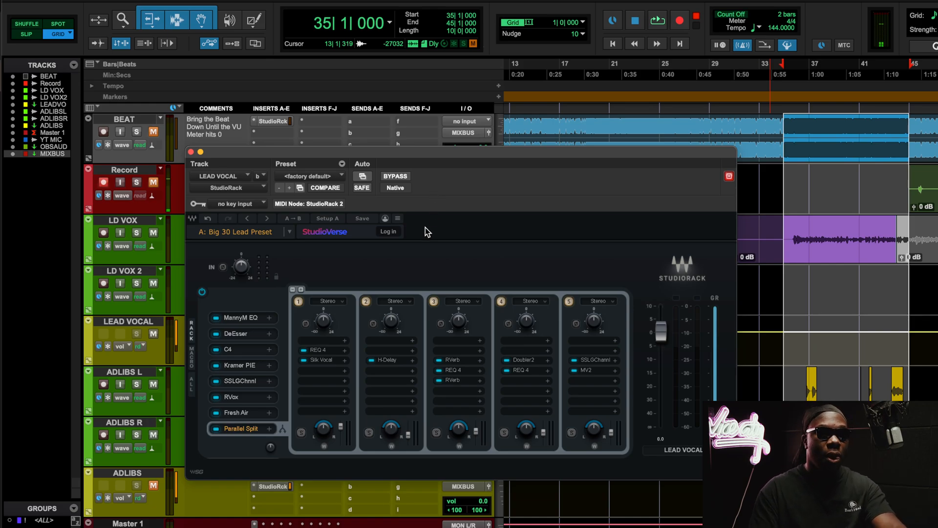
# Step: Open the MannyM EQ from the StudioRack chain and examine its Gain 4 and low-pass settings
pyautogui.click(254, 321)
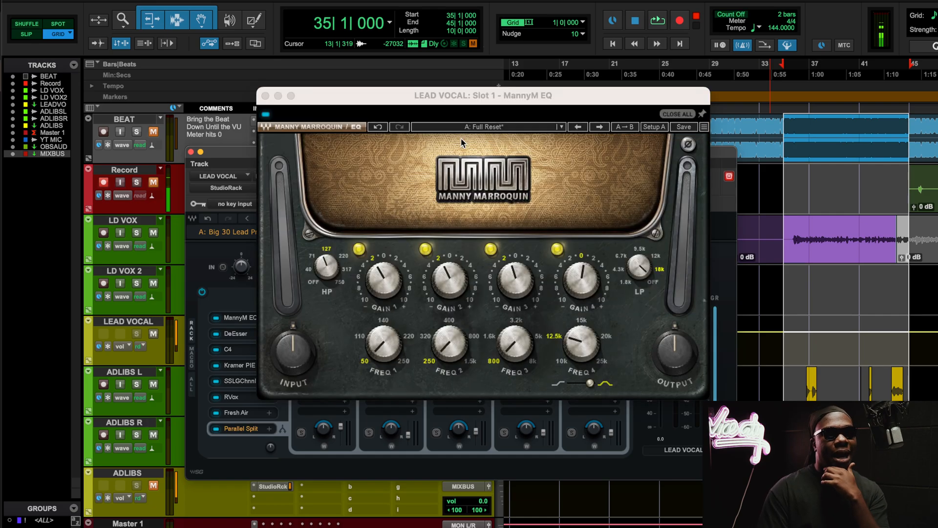
pyautogui.moveTo(482, 90); pyautogui.dragTo(394, 102)
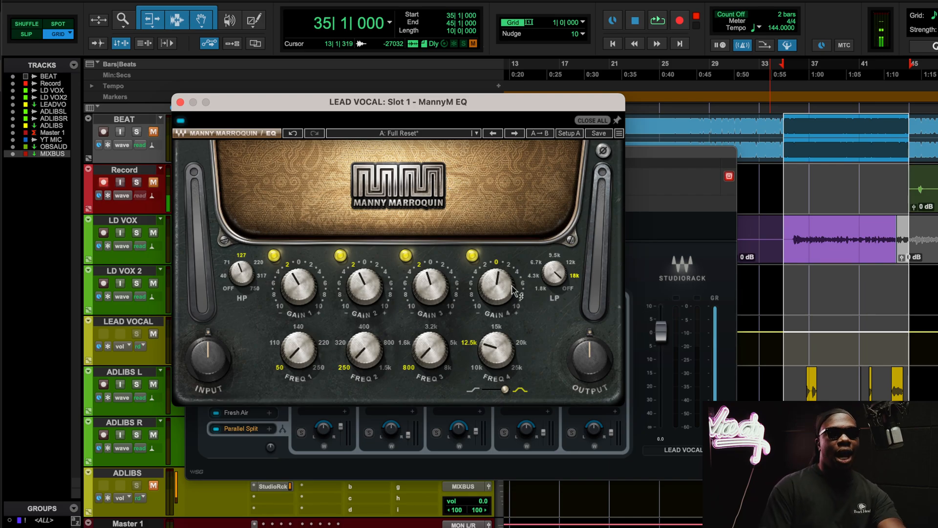
pyautogui.moveTo(498, 297)
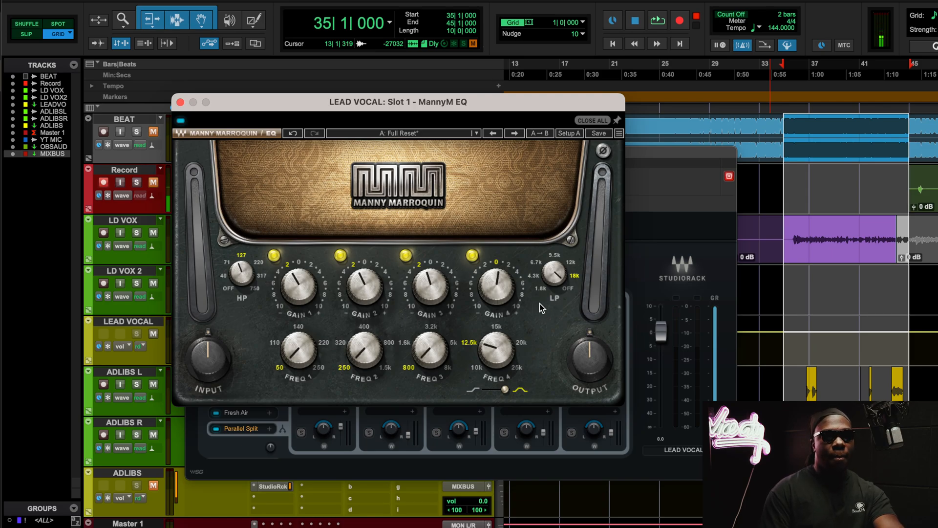
pyautogui.moveTo(557, 277)
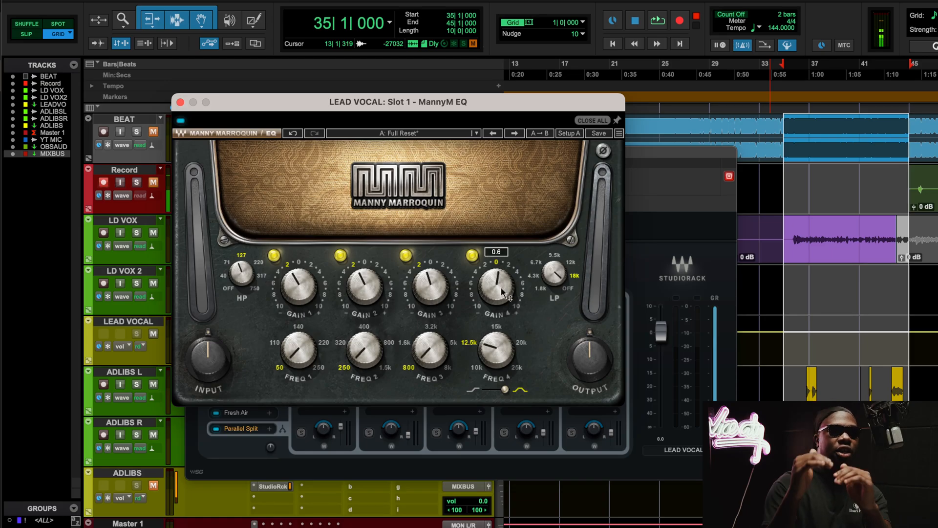
# Step: Compare the lead vocal with the MannyM EQ disabled and enabled during playback, leaving it enabled
pyautogui.press('space')
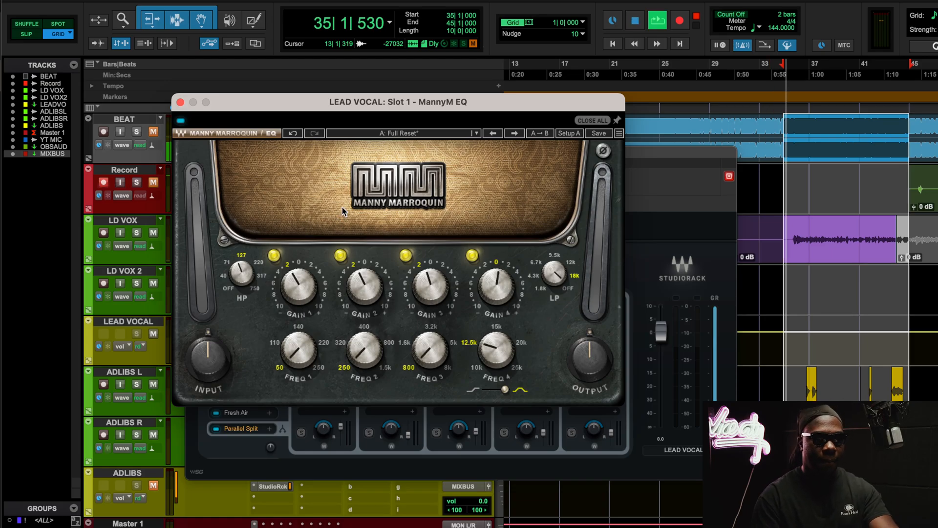
pyautogui.click(181, 121)
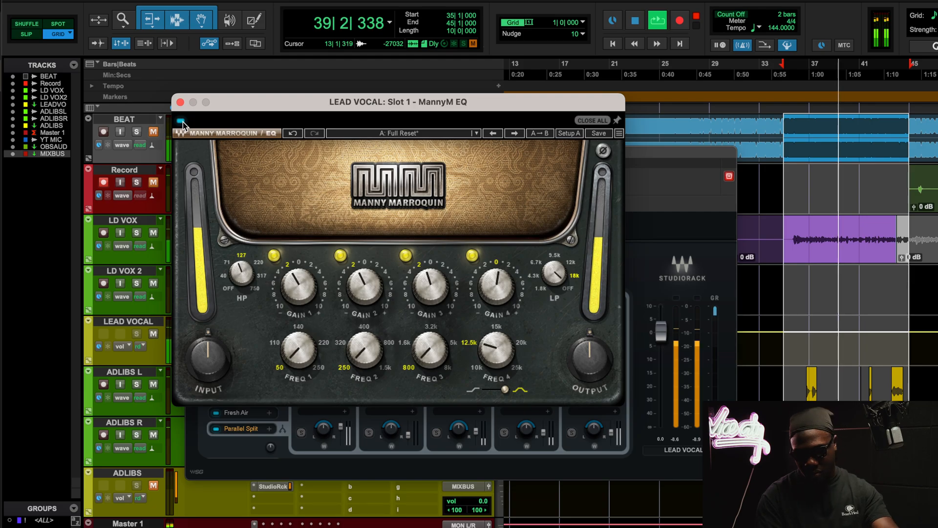
pyautogui.click(184, 123)
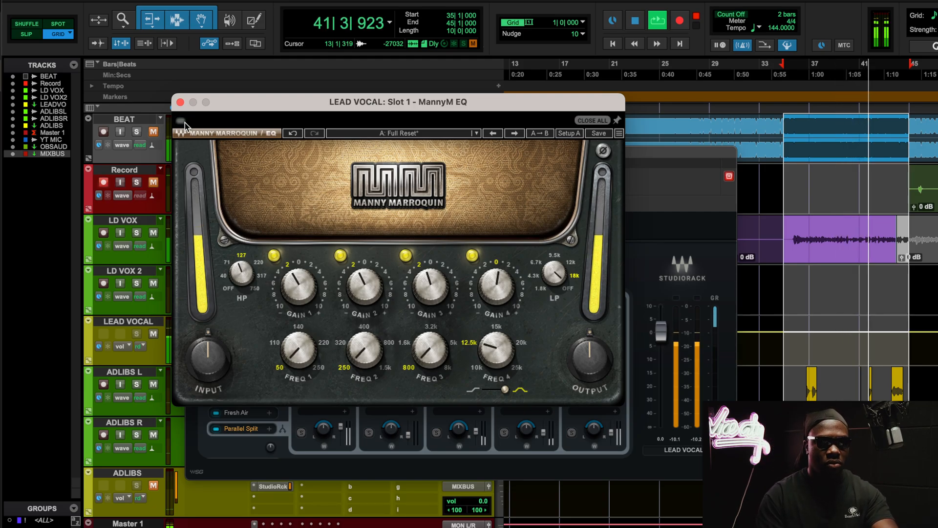
pyautogui.click(184, 121)
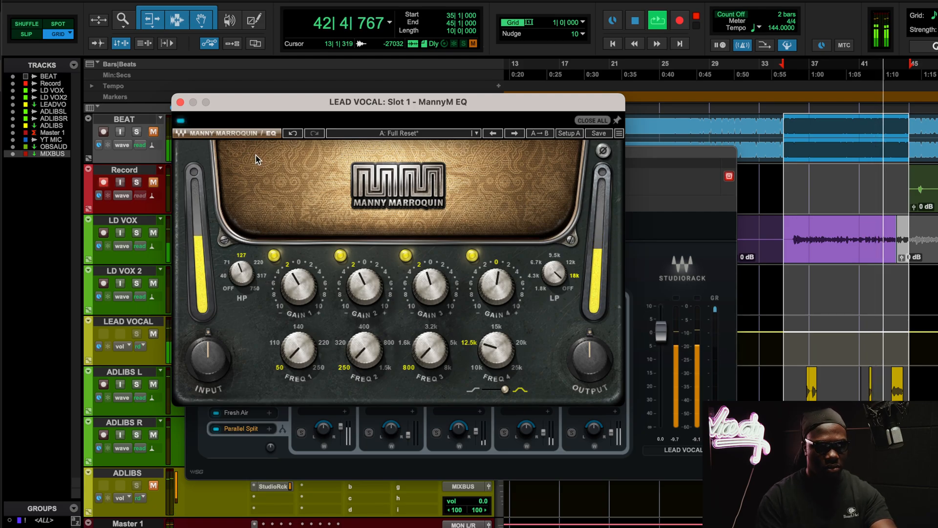
pyautogui.press('space')
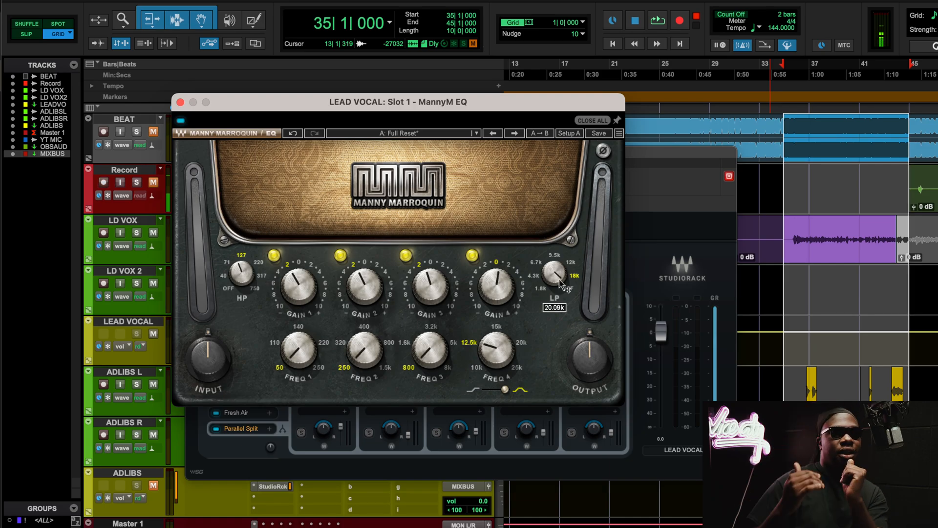
# Step: Close the MannyM EQ and open the DeEsser to check its attenuation on the lead vocal during playback
pyautogui.click(179, 102)
pyautogui.click(241, 334)
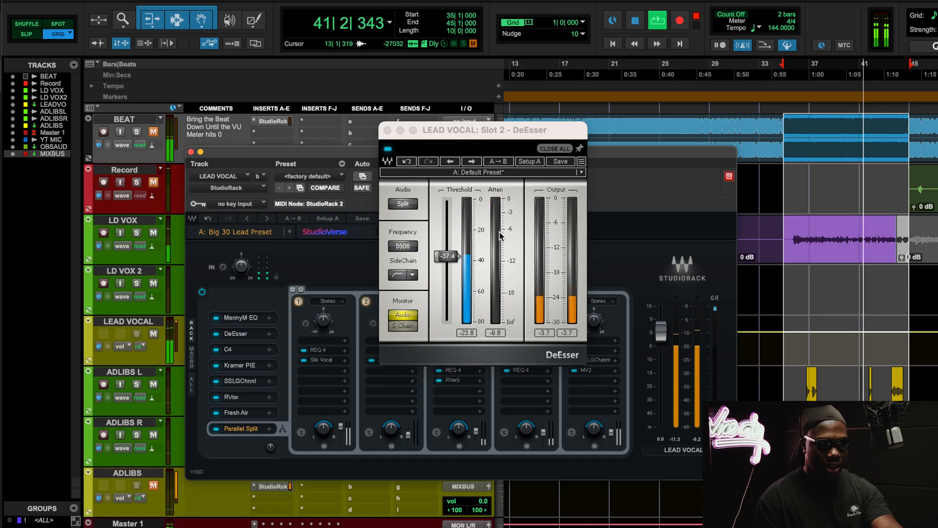
pyautogui.press('space')
# Step: Open the C4 multiband processor and watch how its bands react while the selected vocal section plays
pyautogui.click(238, 349)
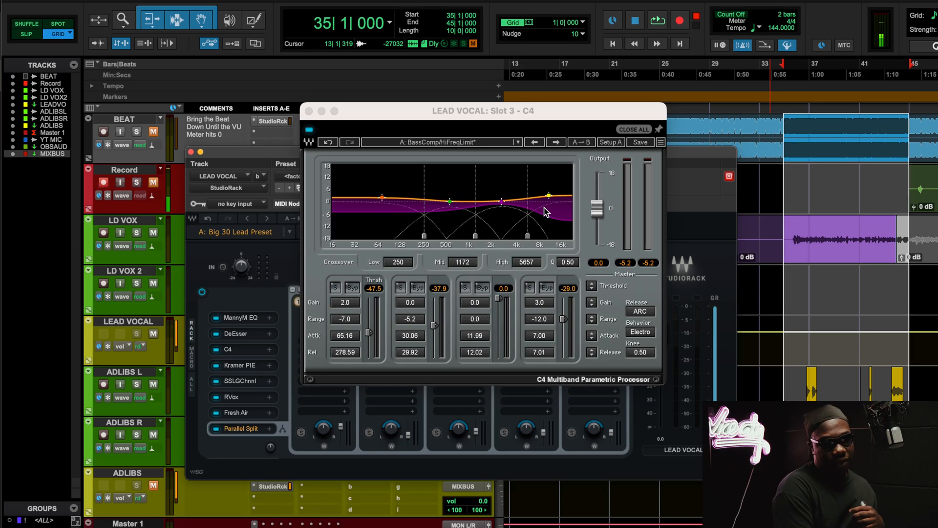
pyautogui.press('space')
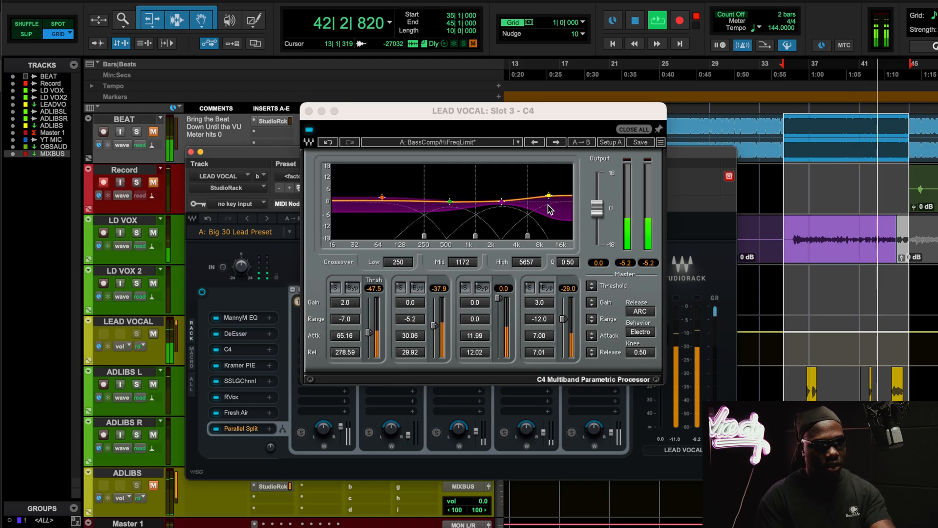
pyautogui.press('space')
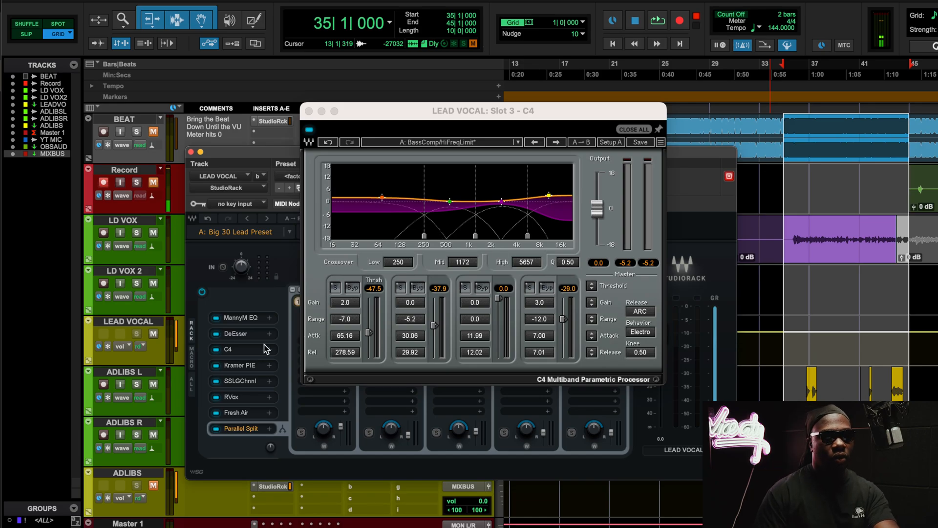
pyautogui.click(248, 351)
# Step: Open the Kramer PIE compressor, try its threshold at 16 during playback, and undo the change
pyautogui.click(250, 365)
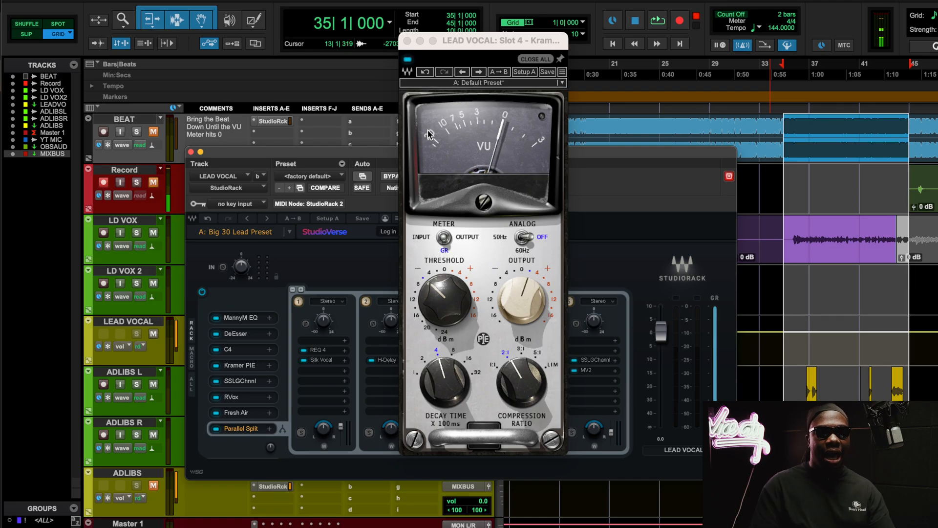
pyautogui.press('space')
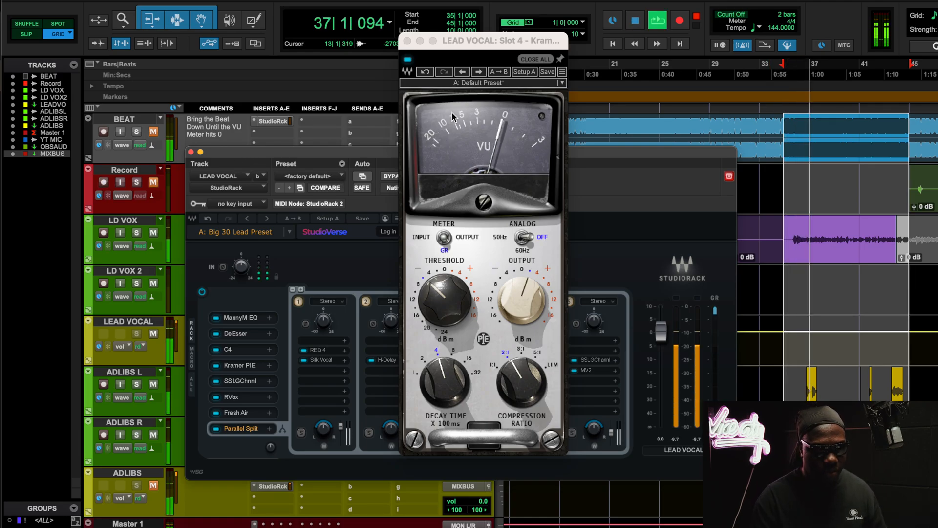
pyautogui.keyDown('alt'); pyautogui.click(445, 301); pyautogui.keyUp('alt')
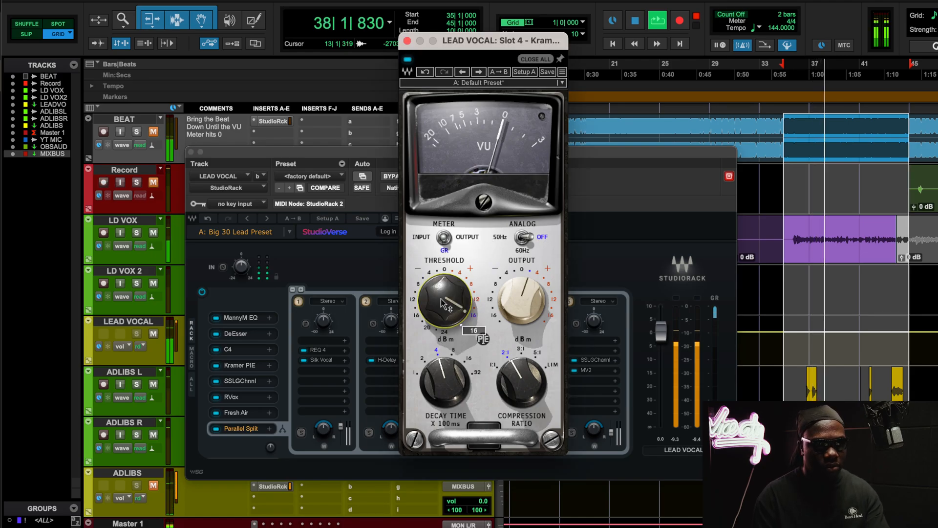
pyautogui.click(426, 72)
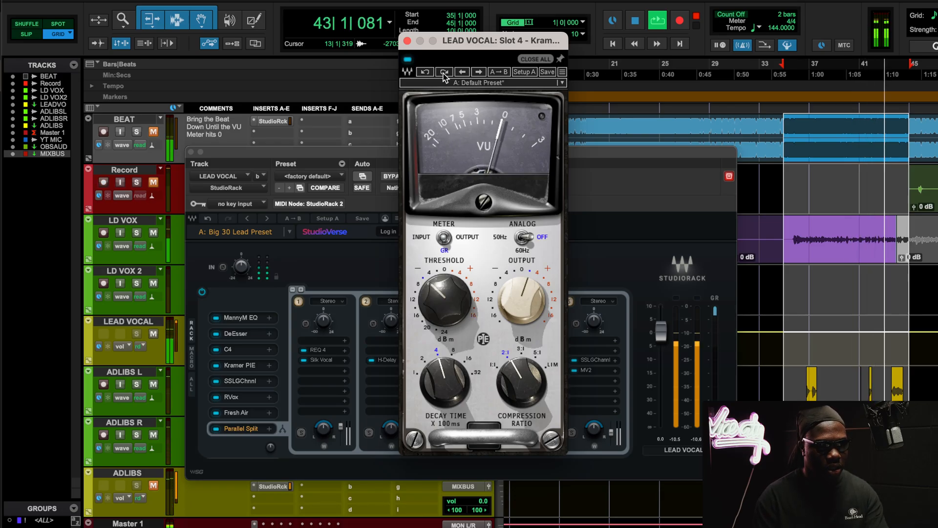
pyautogui.press('space')
# Step: Replay the section with the Kramer PIE threshold reset to 16 for comparison, undo the reset, and stop playback
pyautogui.press('space')
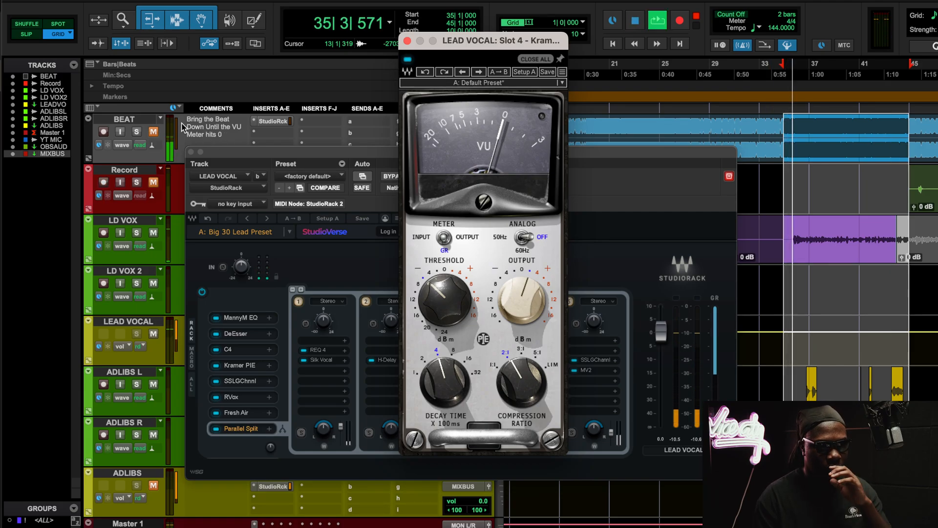
pyautogui.click(153, 131)
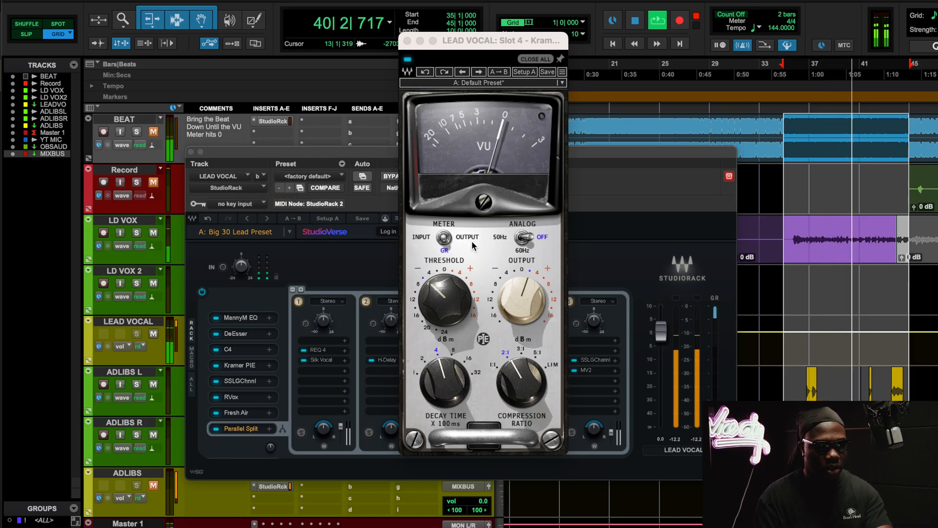
pyautogui.moveTo(443, 308); pyautogui.dragTo(446, 309)
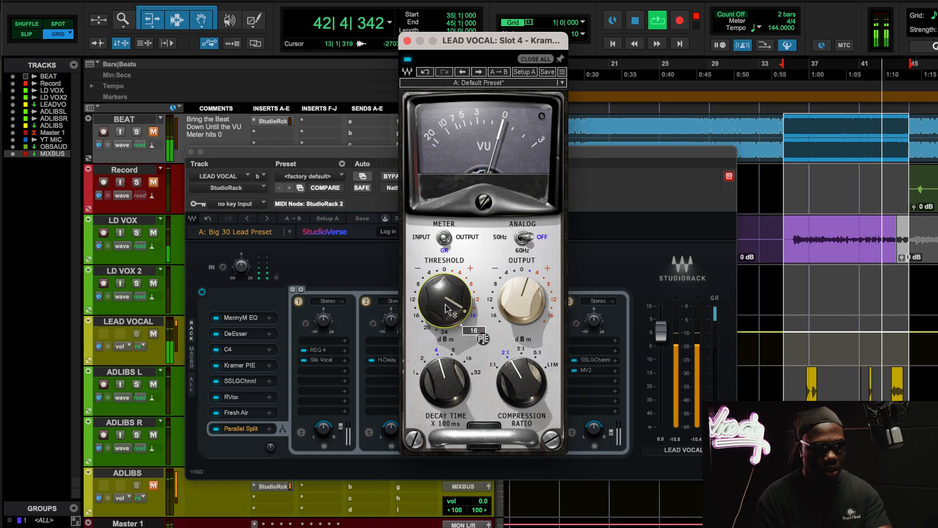
pyautogui.press('space')
pyautogui.press('space')
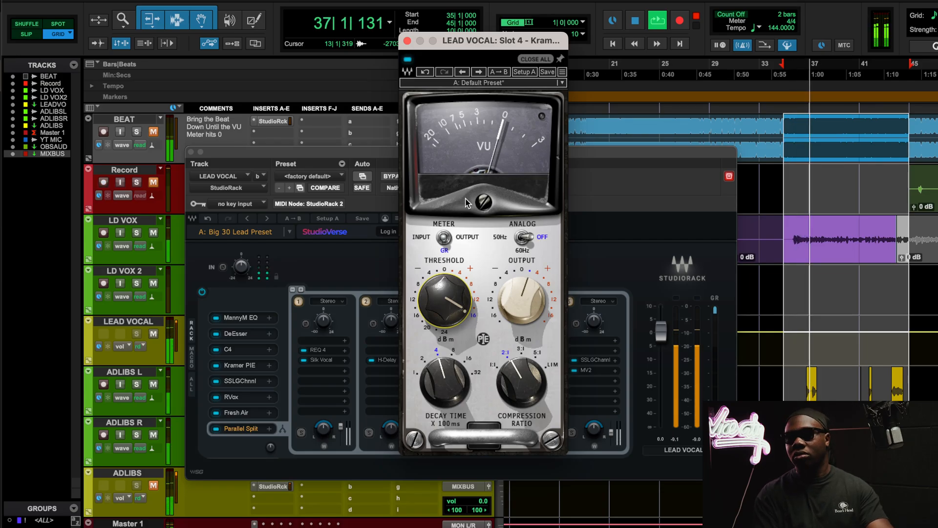
pyautogui.click(425, 72)
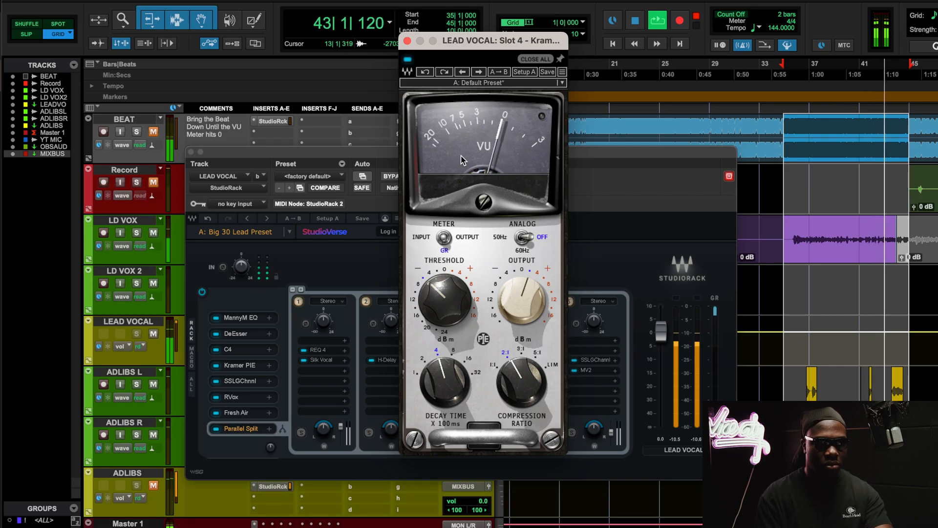
pyautogui.press('space')
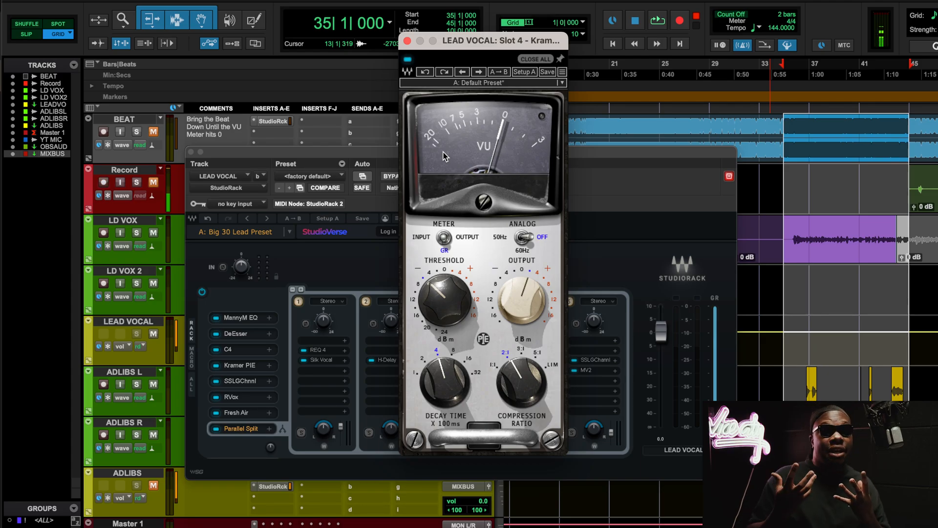
# Step: Open the SSLGChannel from the StudioRack chain and select its compressor ratio control
pyautogui.click(241, 379)
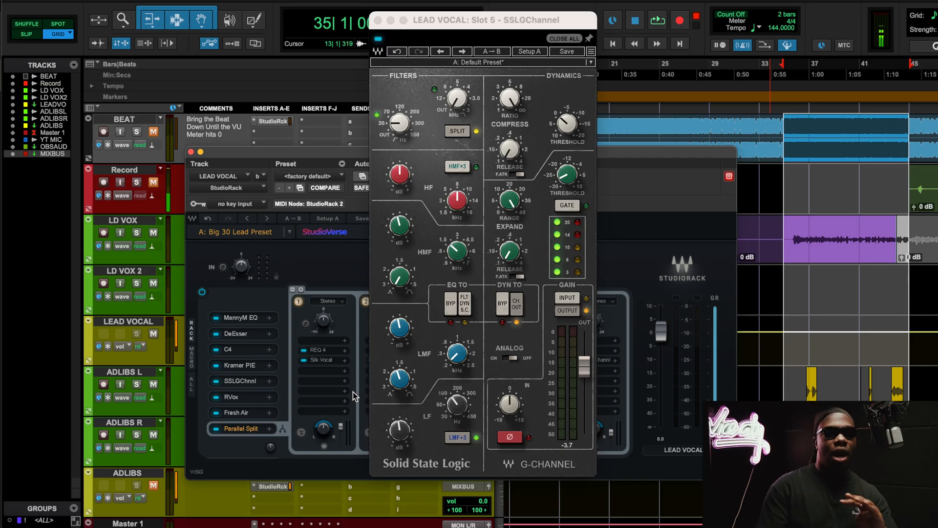
pyautogui.click(511, 100)
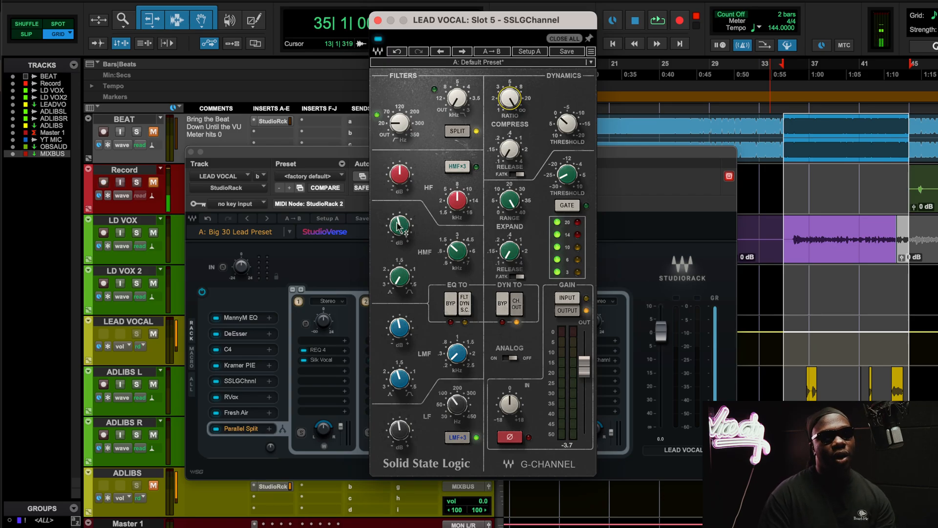
# Step: Play the selected vocal section and compare it with the SSLGChannel bypassed and re-enabled
pyautogui.press('space')
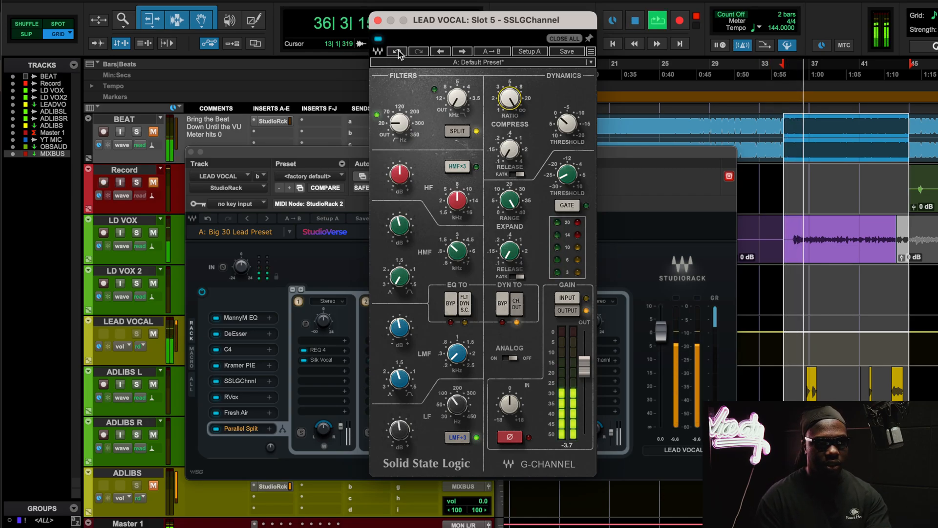
pyautogui.click(378, 39)
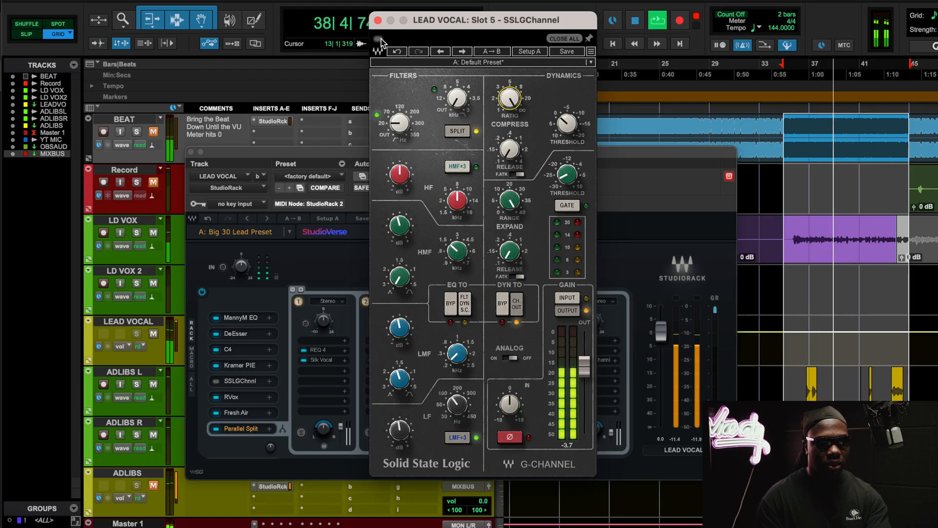
pyautogui.click(379, 39)
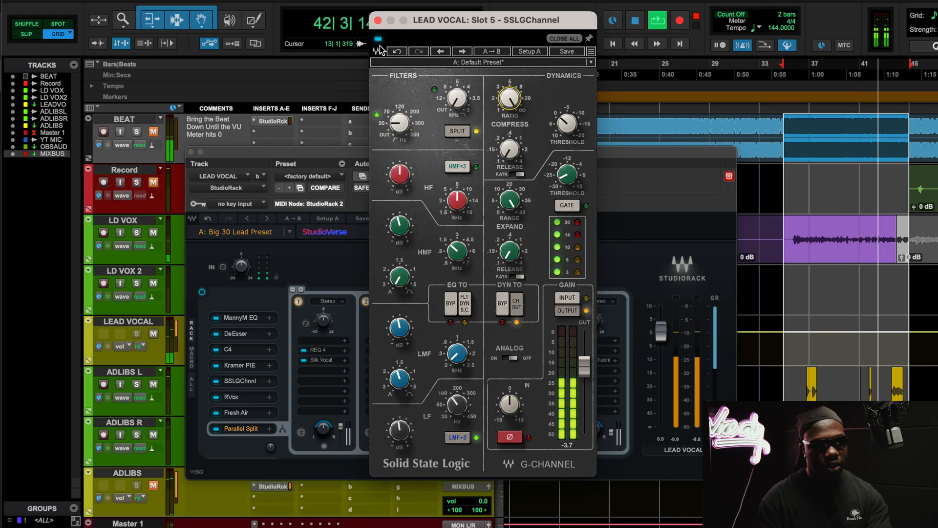
pyautogui.press('space')
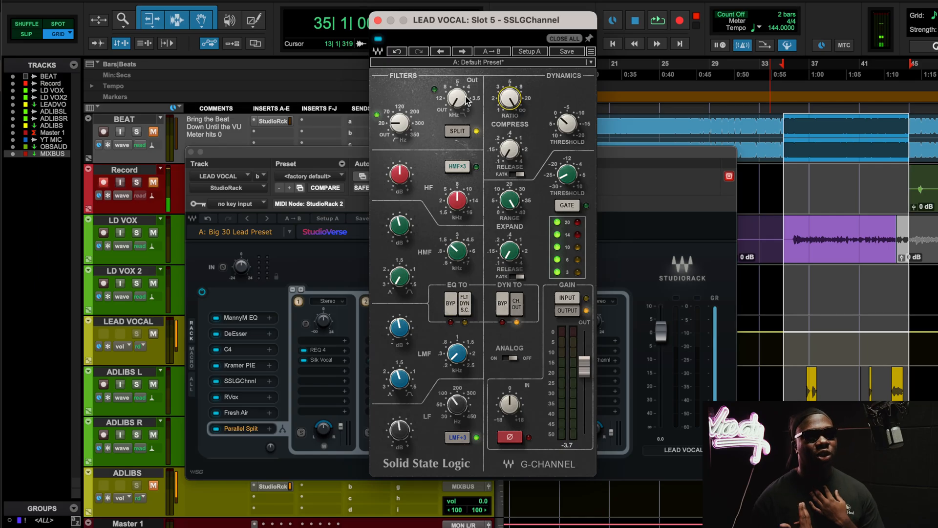
# Step: Replay the section with the SSLGChannel active, toggling the BEAT track's mute to judge the vocal against the beat
pyautogui.press('space')
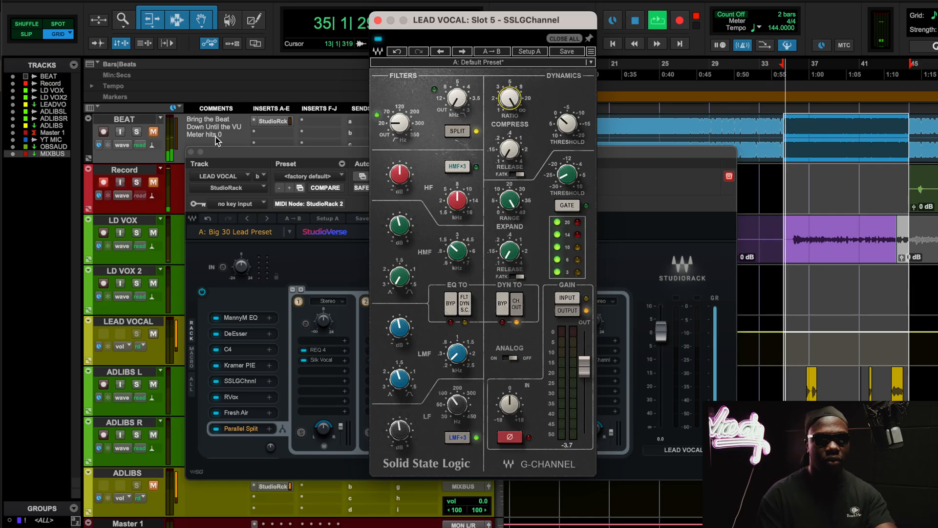
pyautogui.click(150, 132)
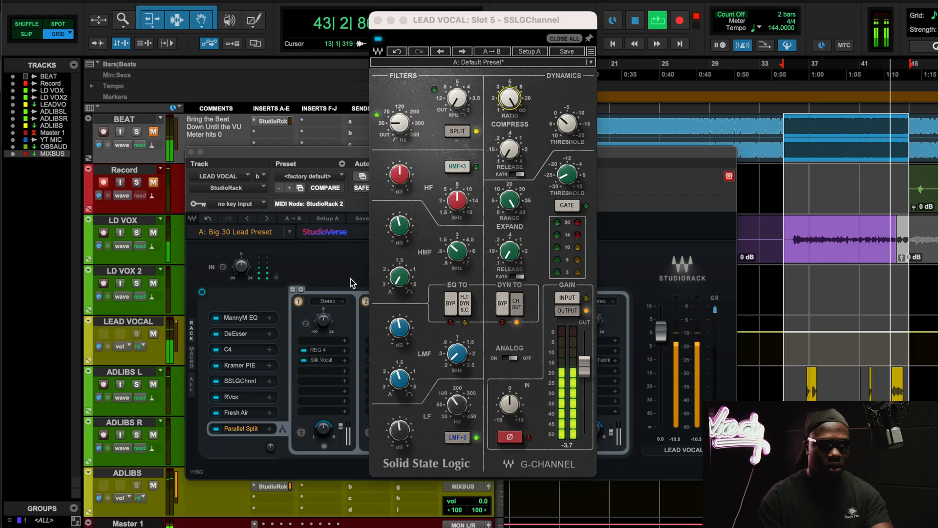
pyautogui.press('space')
# Step: Open the RVox from the StudioRack chain, compare it bypassed and active during playback, and close it
pyautogui.click(235, 397)
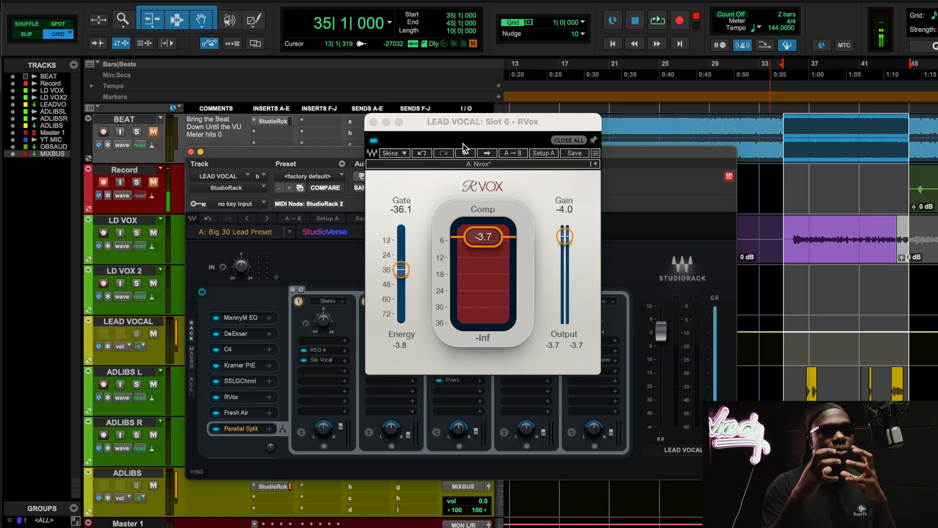
pyautogui.press('space')
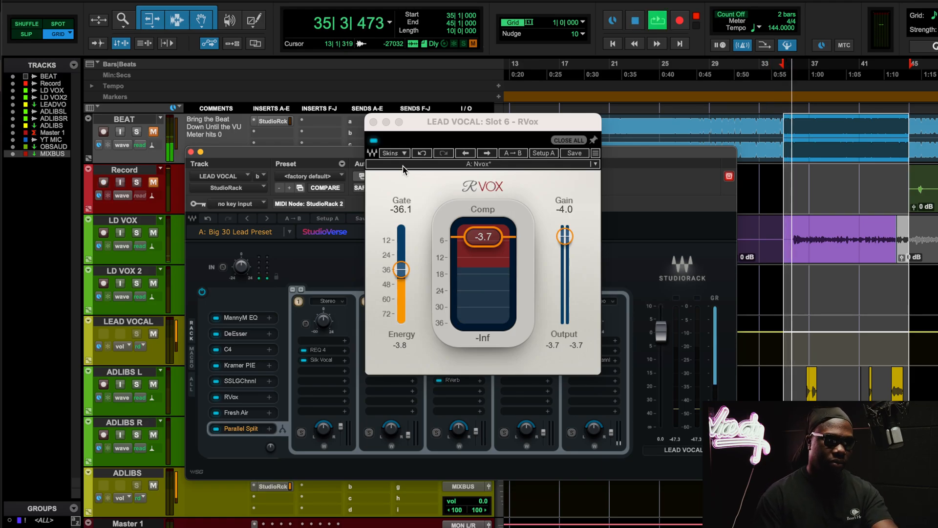
pyautogui.click(374, 141)
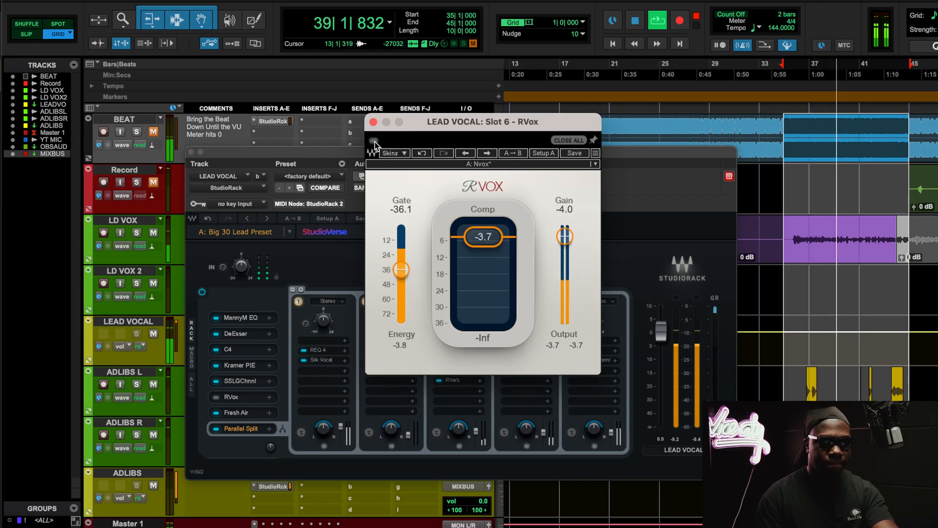
pyautogui.click(374, 141)
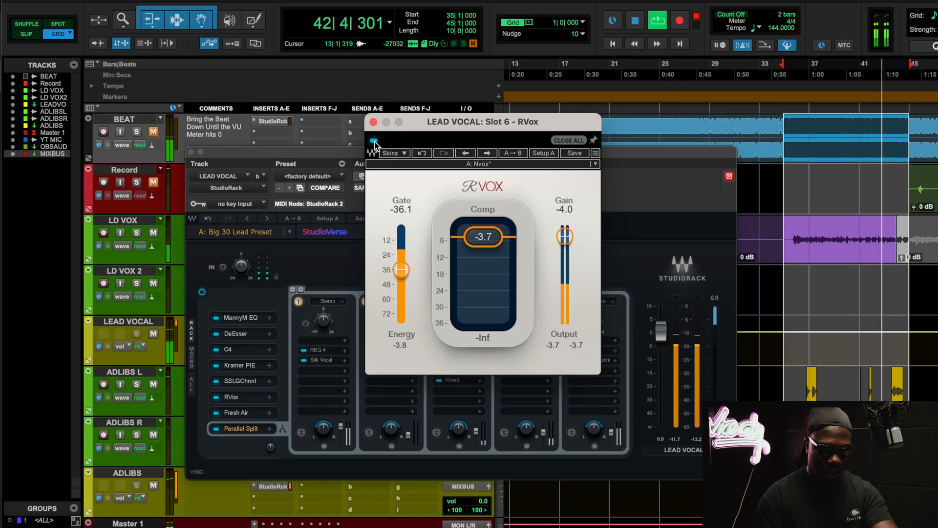
pyautogui.press('space')
pyautogui.click(373, 123)
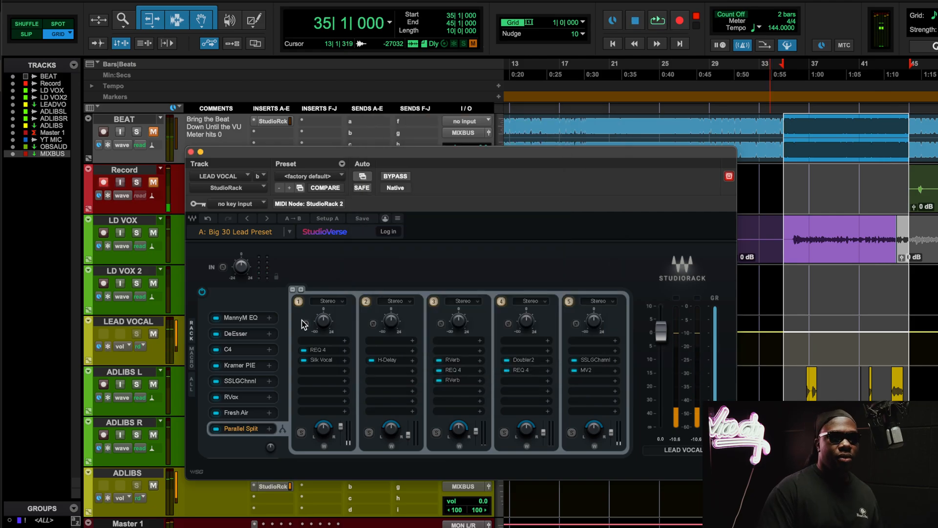
# Step: Open Fresh Air from the StudioRack chain and compare the vocal with it bypassed and re-enabled during playback
pyautogui.click(244, 414)
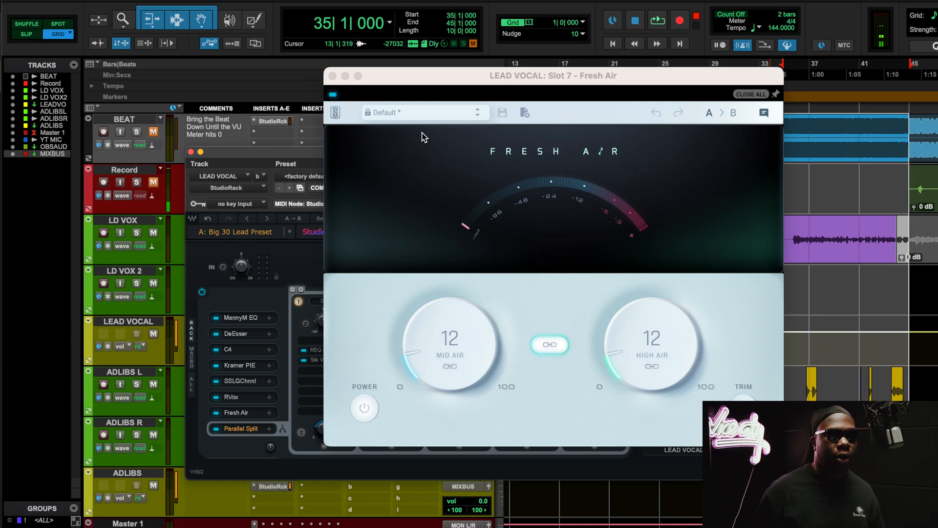
pyautogui.press('space')
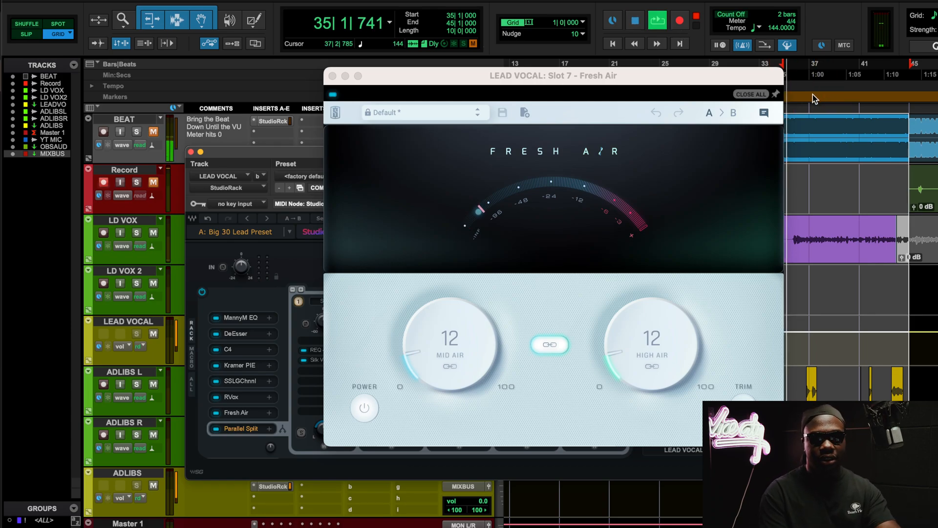
pyautogui.click(334, 94)
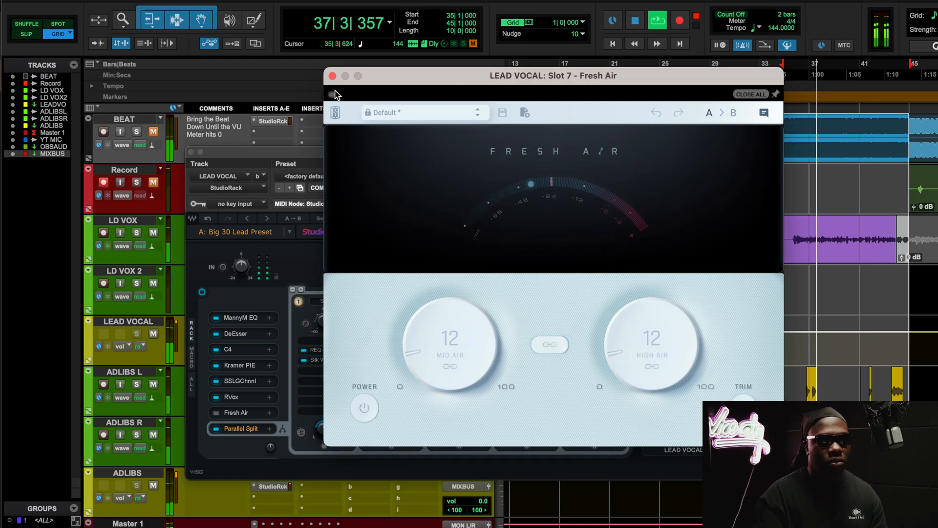
pyautogui.click(333, 95)
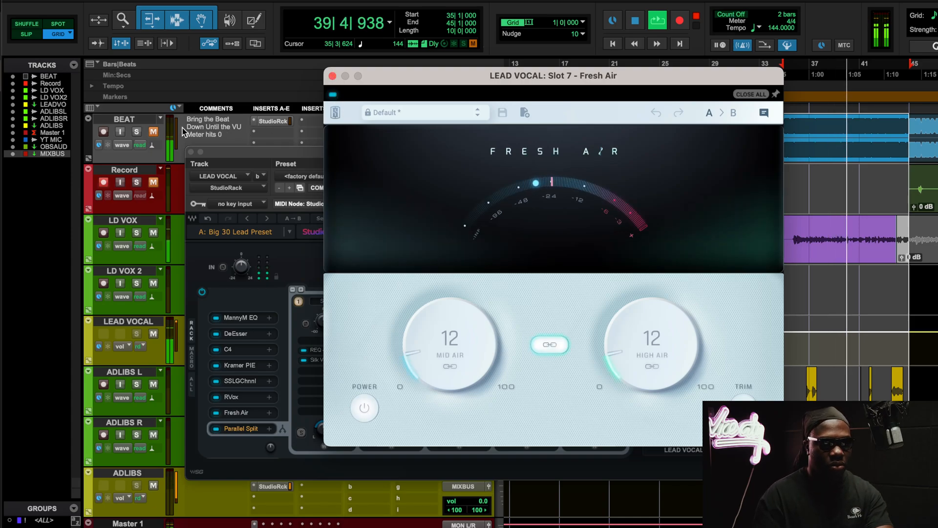
# Step: Unmute the BEAT track to hear Fresh Air in the mix, stop playback, mute the beat again, and close Fresh Air
pyautogui.click(153, 131)
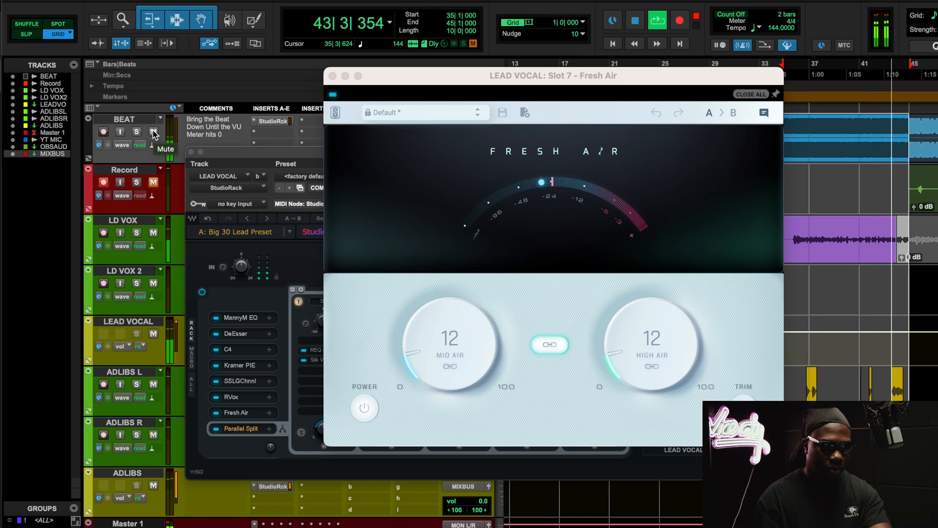
pyautogui.press('space')
pyautogui.click(154, 131)
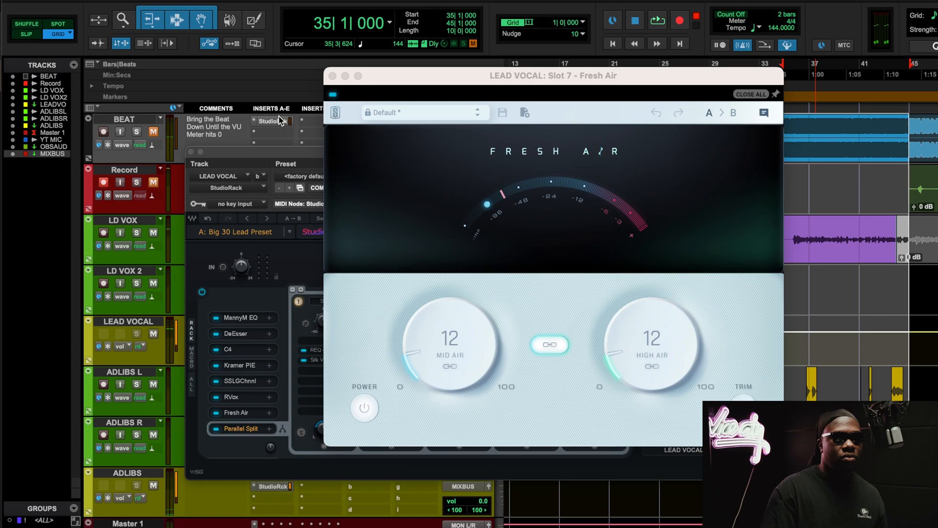
pyautogui.click(334, 77)
# Step: Open the REQ 4 in the first parallel branch, compare its effect during playback, and close it
pyautogui.click(318, 352)
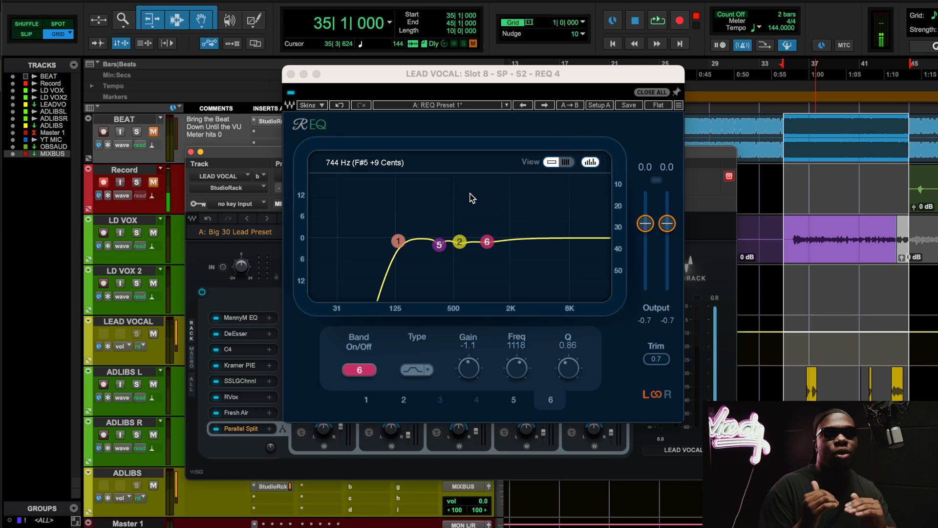
pyautogui.press('space')
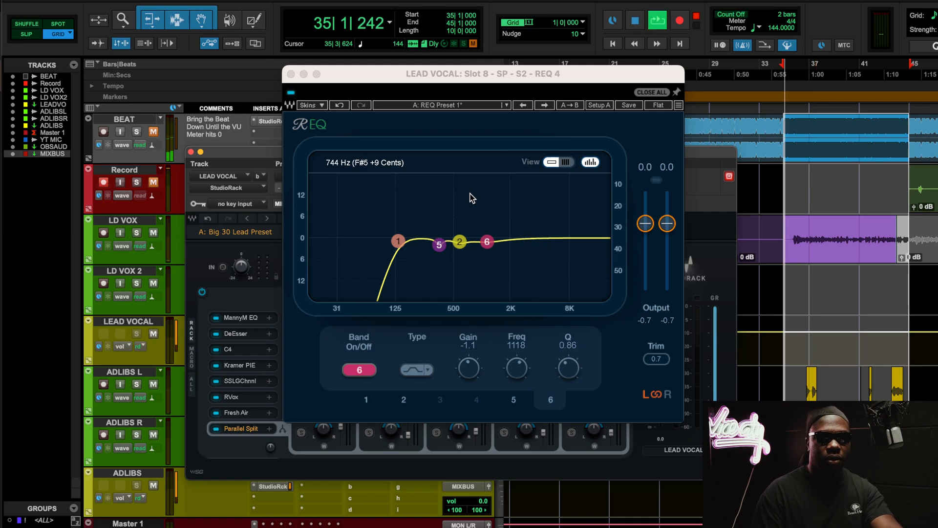
pyautogui.click(291, 94)
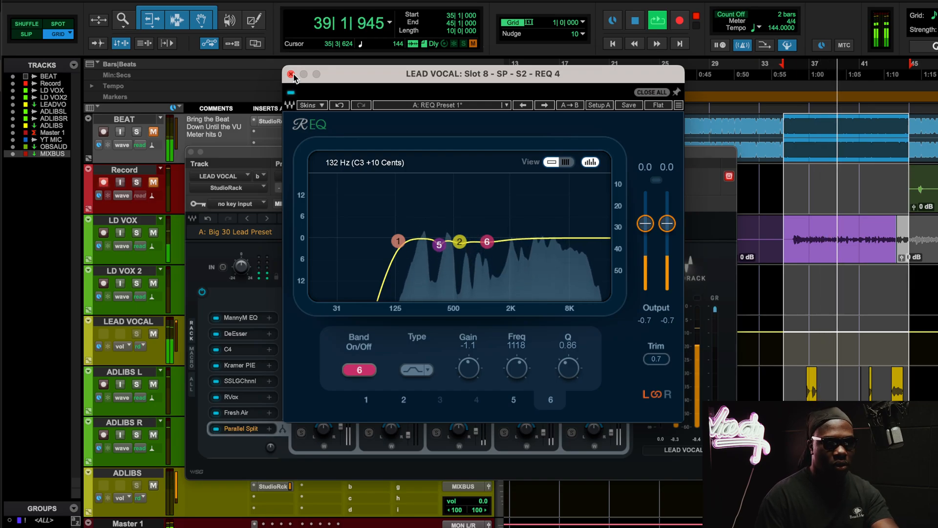
pyautogui.click(290, 75)
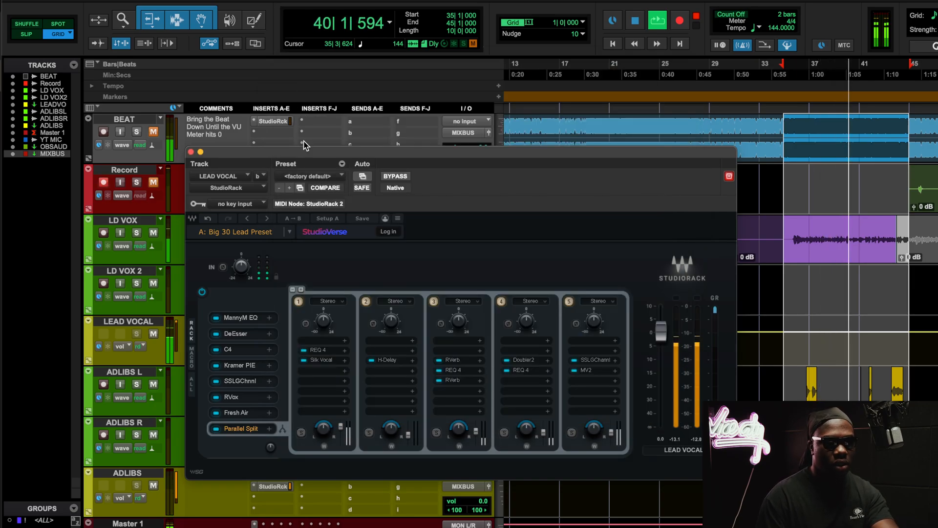
pyautogui.press('space')
# Step: Open Silk Vocal in the first parallel branch, compare its effect on the playing vocal, and close it
pyautogui.click(340, 357)
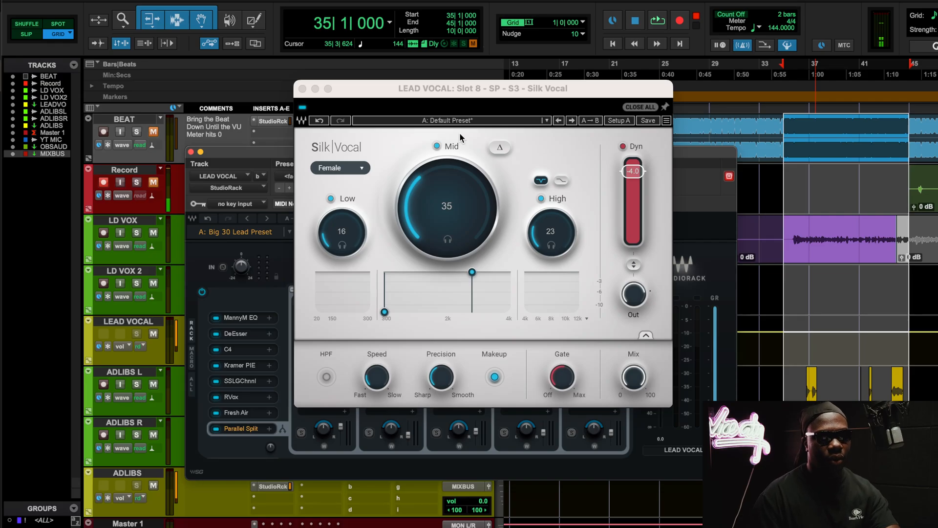
pyautogui.press('space')
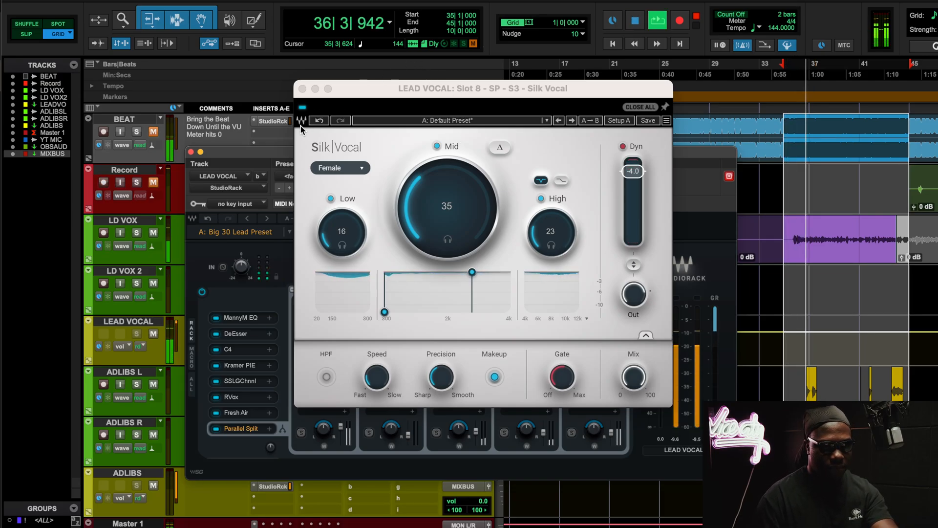
pyautogui.click(303, 109)
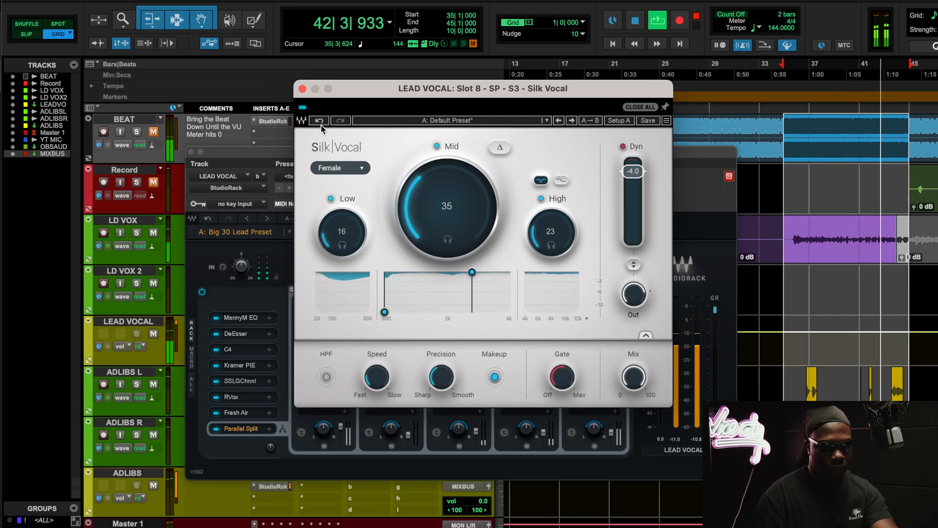
pyautogui.click(302, 90)
pyautogui.press('space')
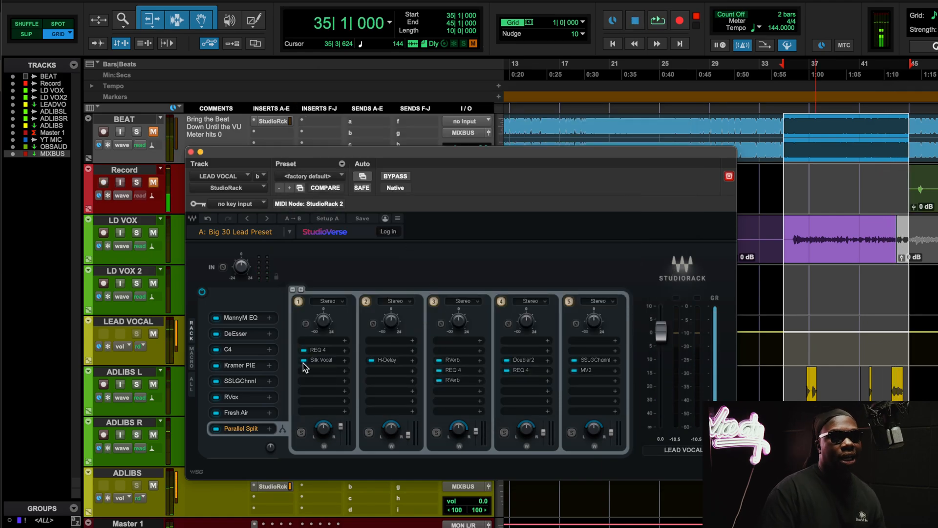
# Step: Check the H-Delay settings in the second parallel branch and set that branch's level to -18.0 during playback
pyautogui.click(387, 360)
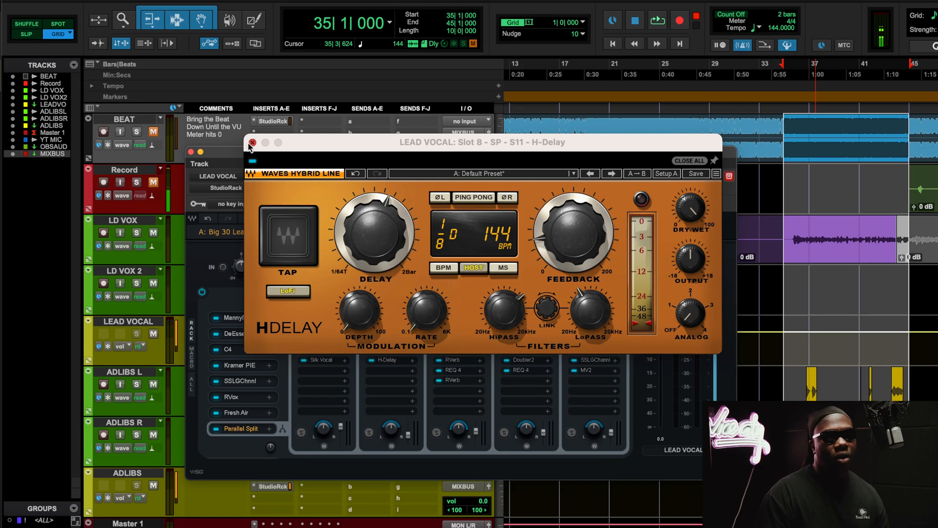
pyautogui.click(252, 143)
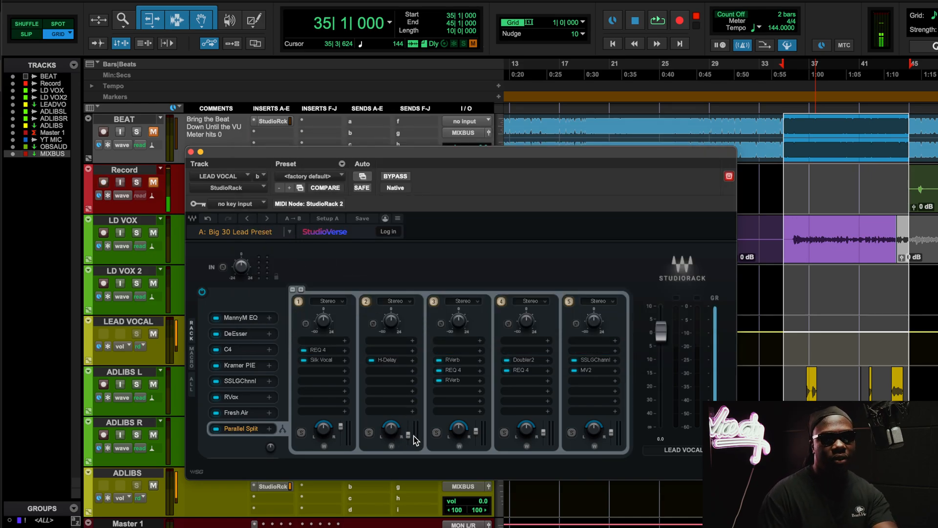
pyautogui.press('space')
pyautogui.moveTo(409, 436)
pyautogui.mouseDown()
pyautogui.moveTo(409, 421)
pyautogui.moveTo(410, 434)
pyautogui.mouseUp()
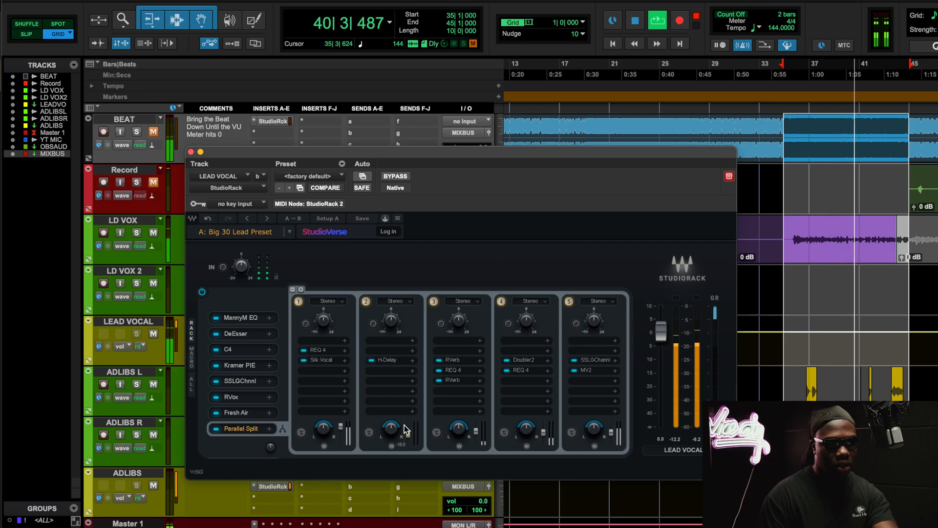
# Step: Re-examine the H-Delay's delay settings while the section plays, close the plug-in, and stop playback
pyautogui.click(390, 360)
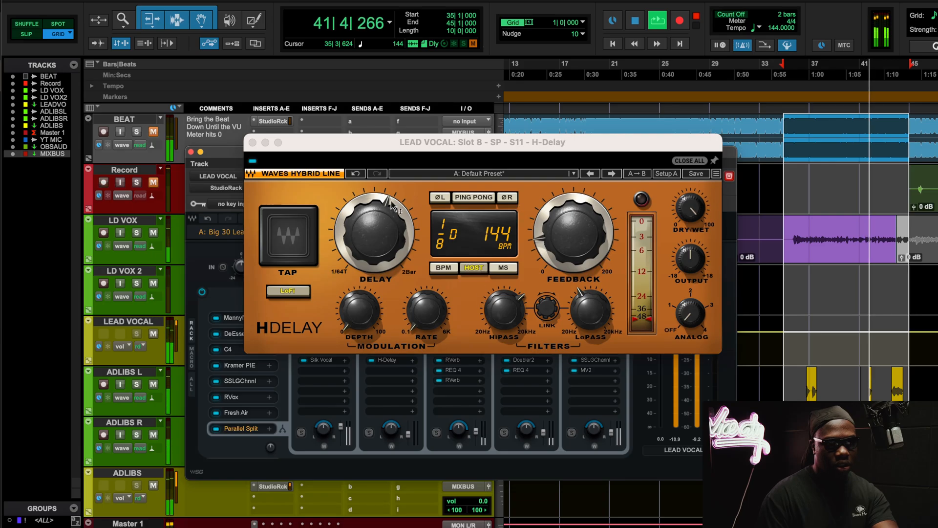
pyautogui.click(253, 143)
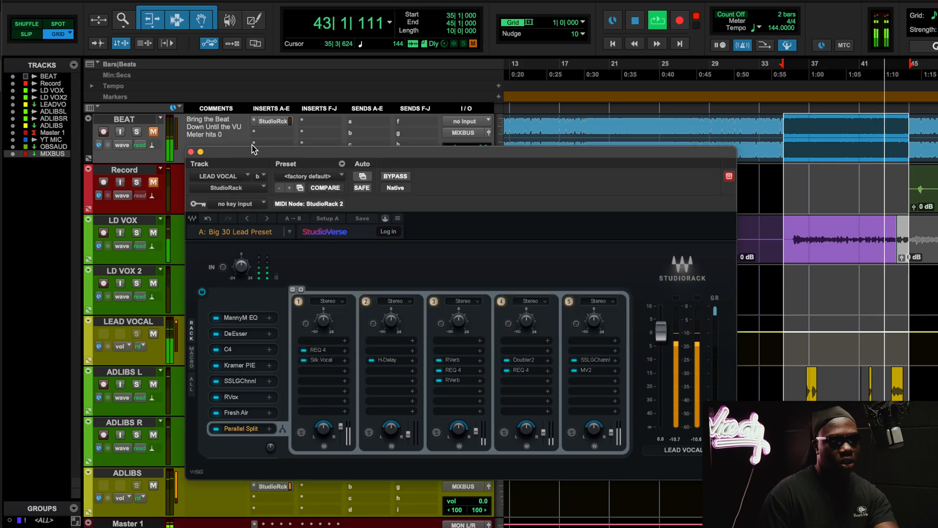
pyautogui.press('space')
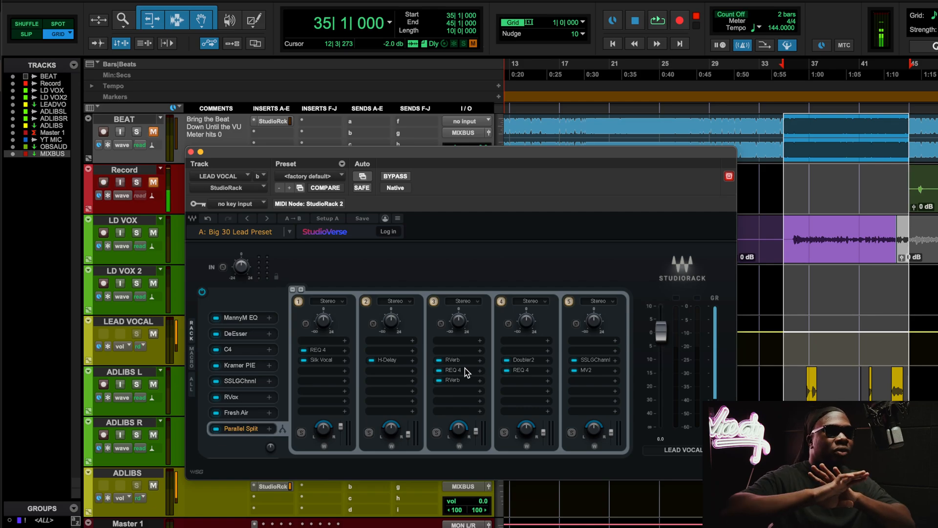
# Step: Examine the settings of the first and second RVerb plug-ins in the third parallel branch
pyautogui.click(463, 359)
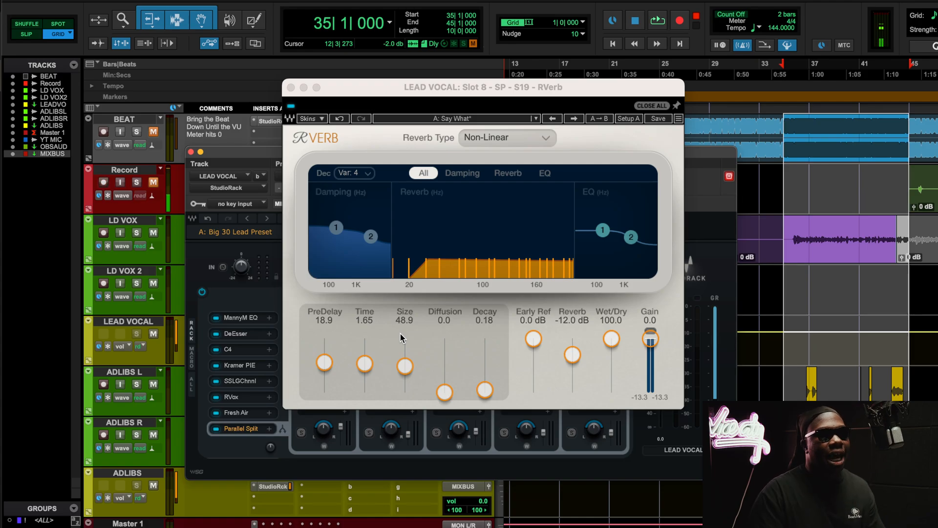
pyautogui.click(290, 87)
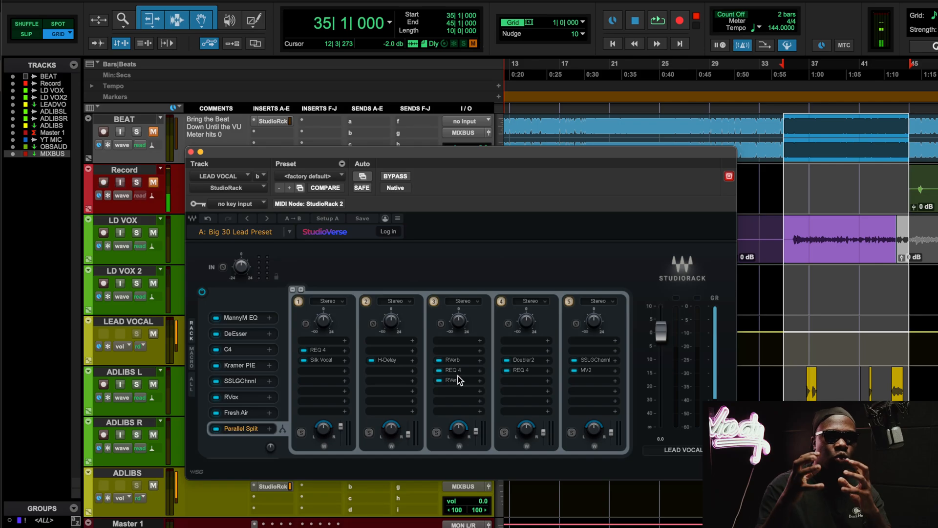
pyautogui.click(459, 377)
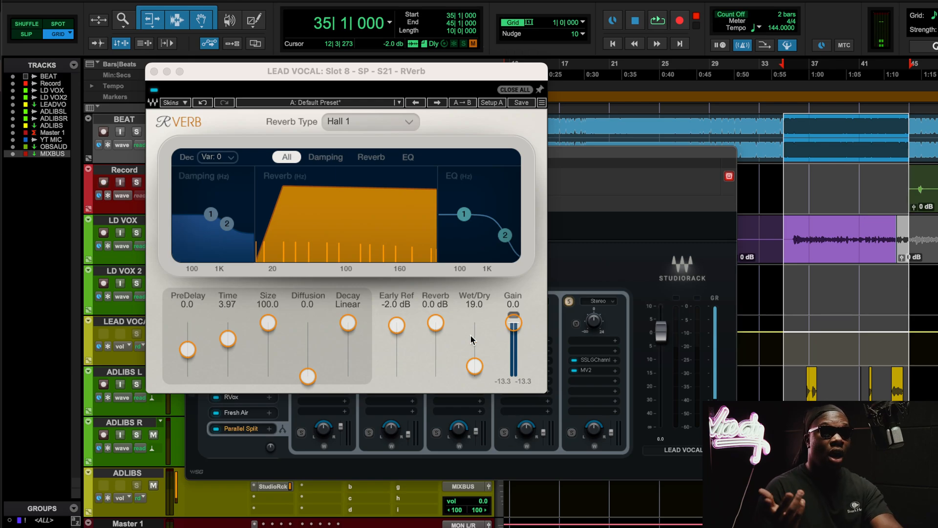
# Step: Audition the third parallel branch with its level raised to 12.0 during playback, undo the level change, and stop playback
pyautogui.press('space')
pyautogui.click(618, 206)
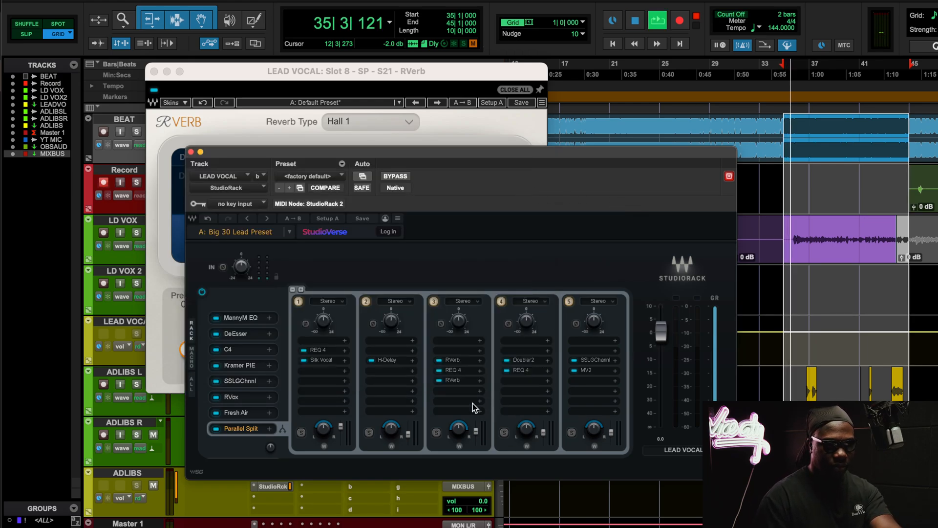
pyautogui.moveTo(476, 430); pyautogui.dragTo(476, 421)
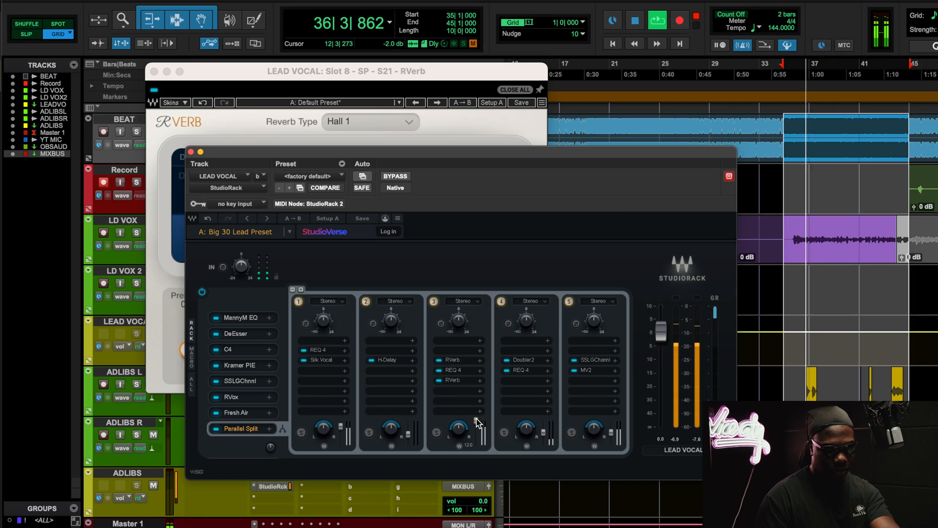
pyautogui.click(209, 218)
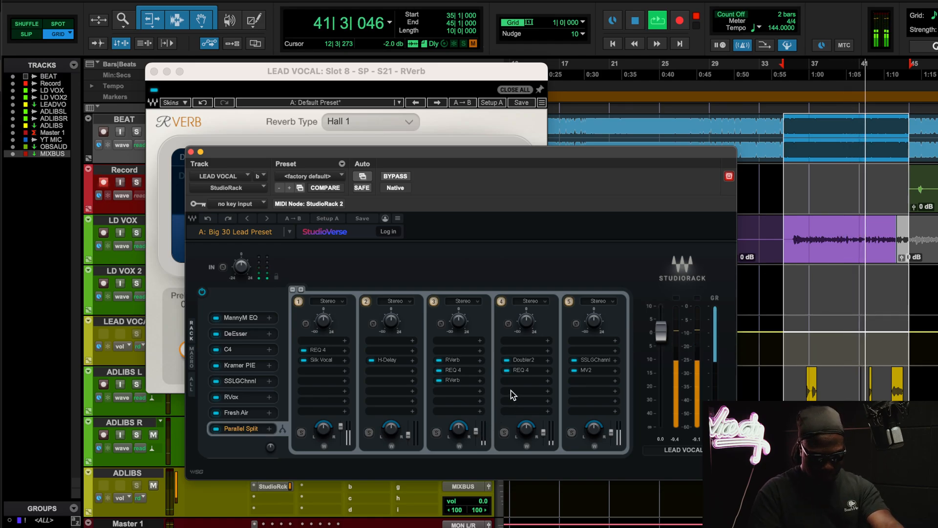
pyautogui.press('space')
# Step: Examine the Doubler2 and REQ 4 settings in the fourth parallel branch, closing each plug-in after viewing
pyautogui.click(524, 360)
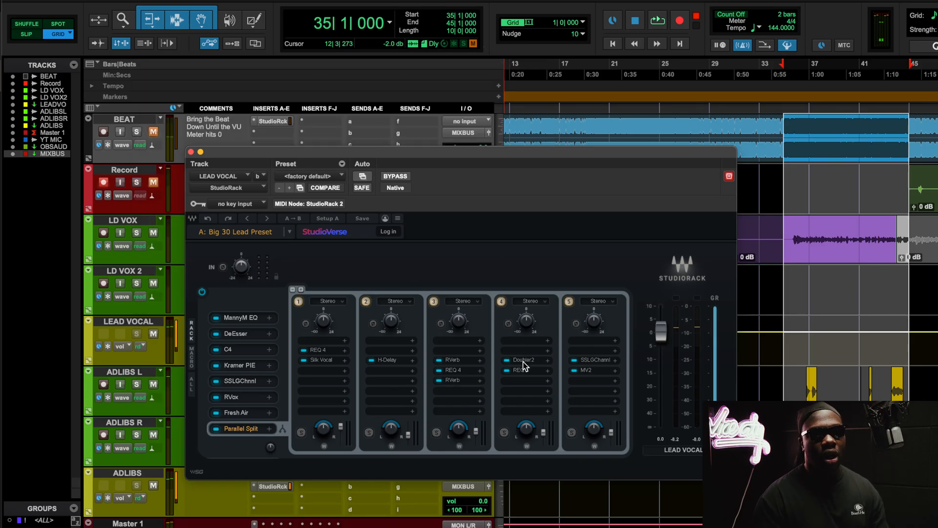
pyautogui.click(524, 361)
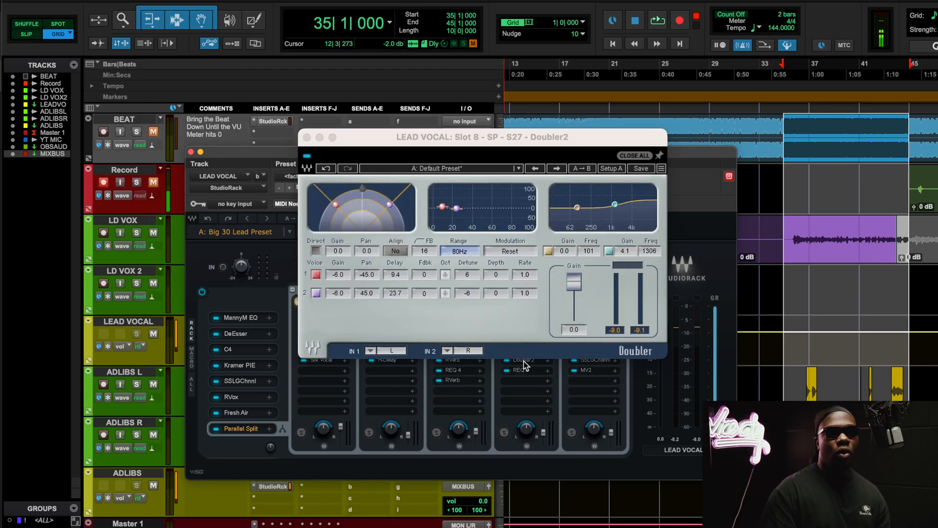
pyautogui.click(306, 137)
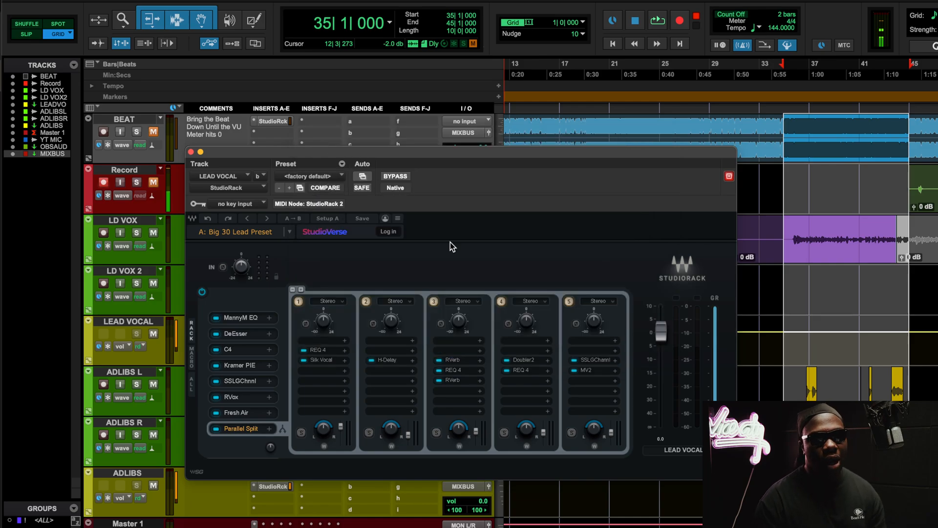
pyautogui.click(529, 370)
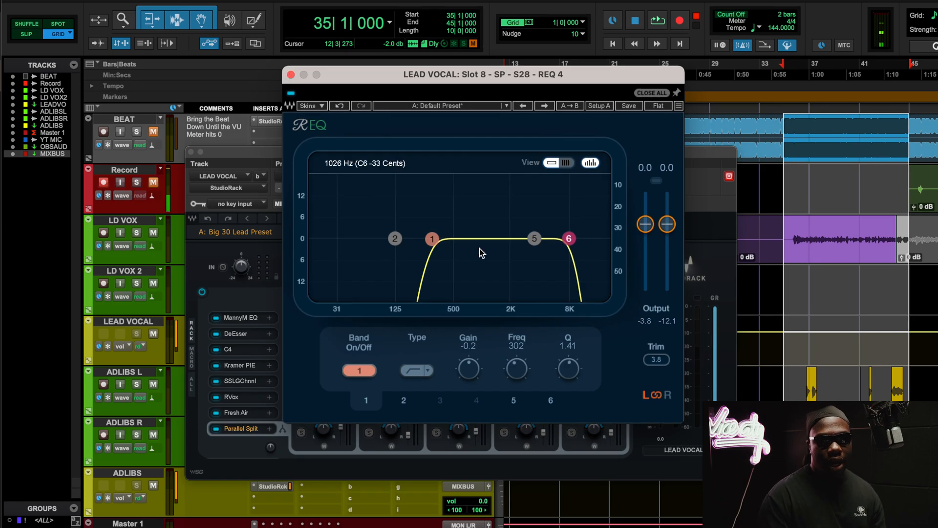
pyautogui.click(291, 74)
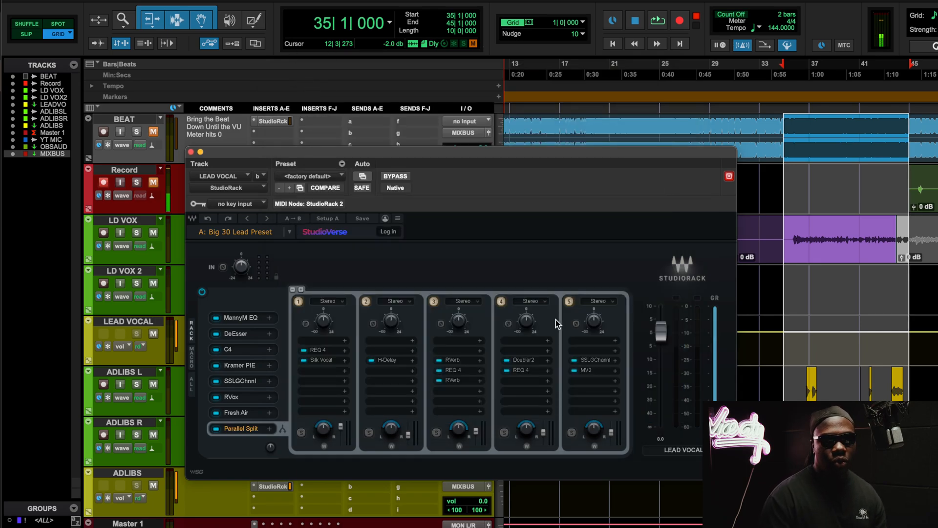
# Step: Examine the SSLGChannel and MV2 in the fifth parallel branch while the section plays, close MV2, and stop playback
pyautogui.click(586, 360)
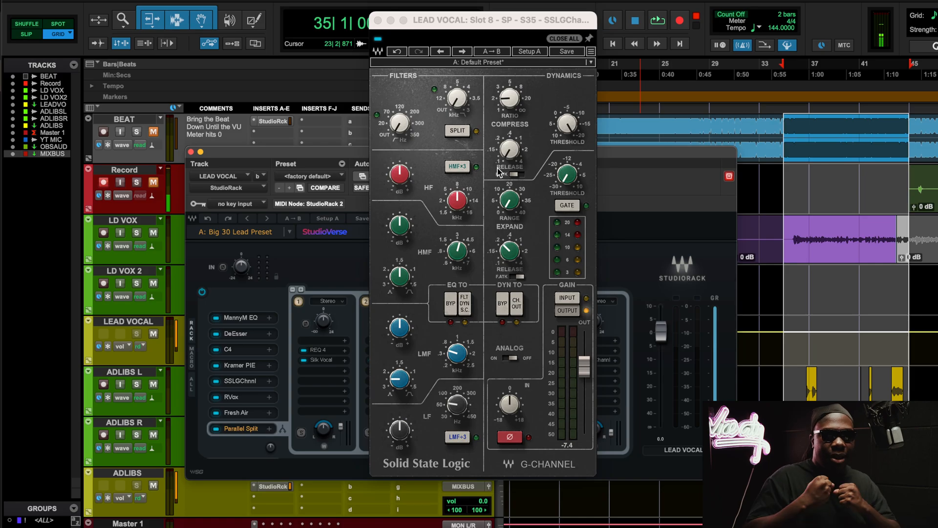
pyautogui.press('space')
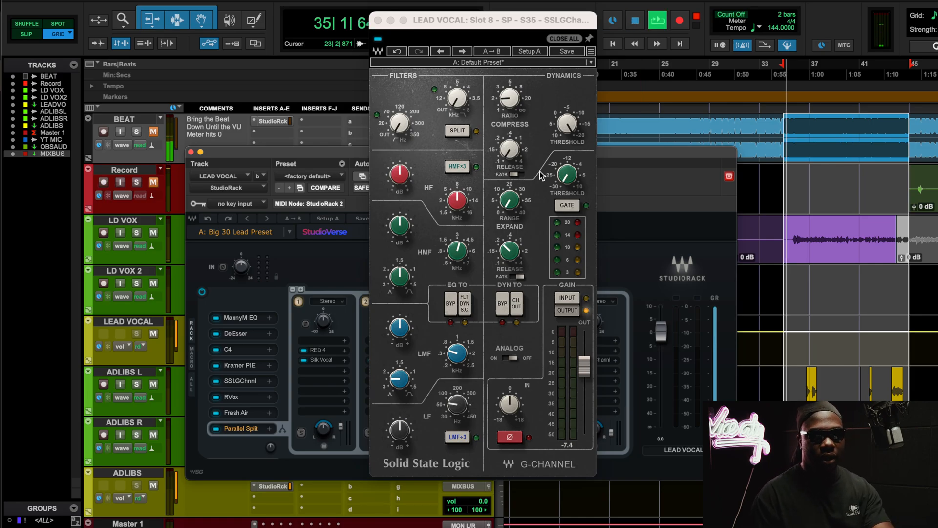
pyautogui.click(638, 239)
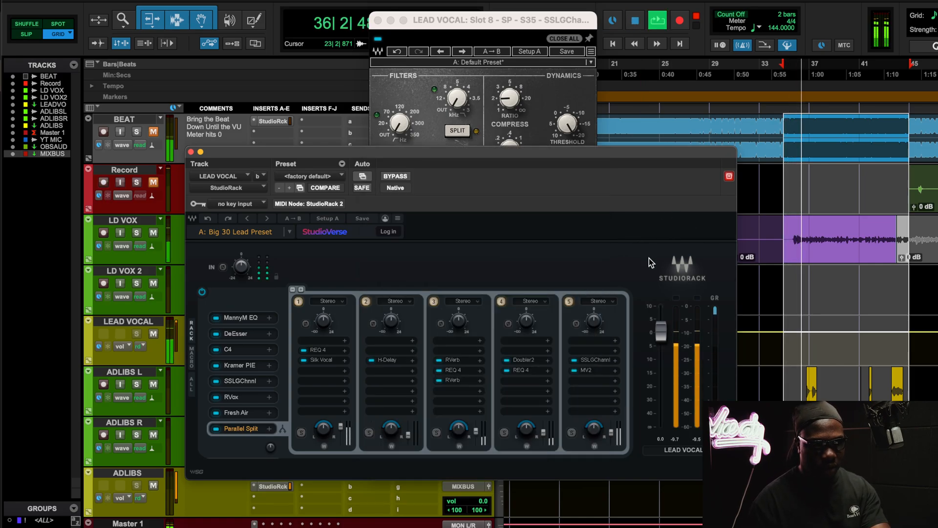
pyautogui.click(593, 371)
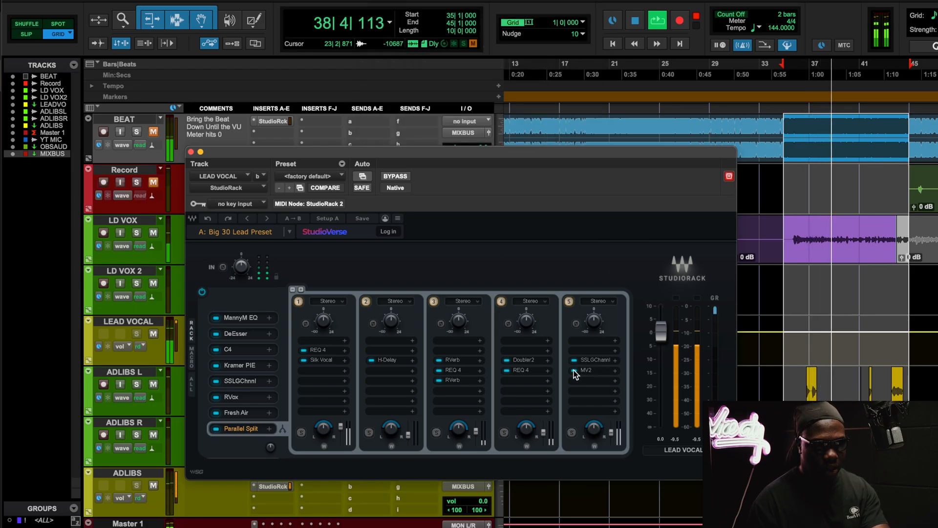
pyautogui.click(592, 370)
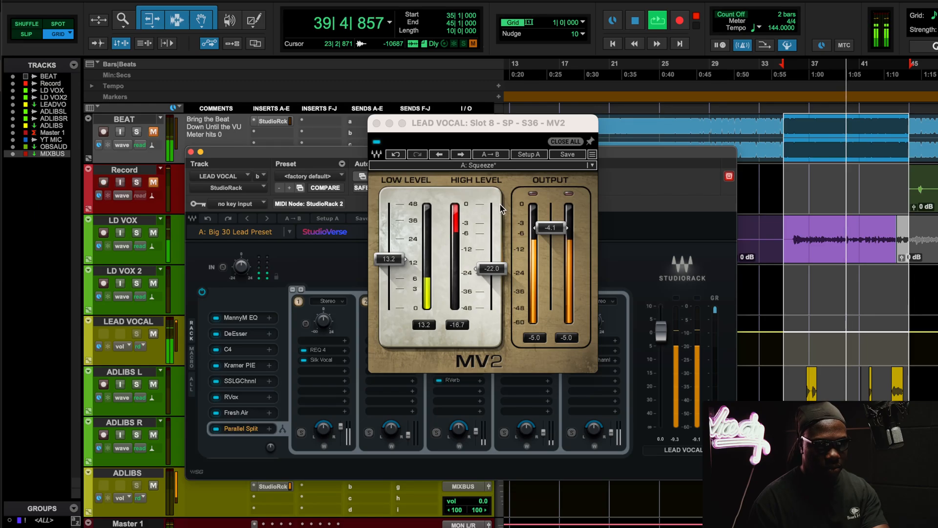
pyautogui.click(376, 124)
pyautogui.press('space')
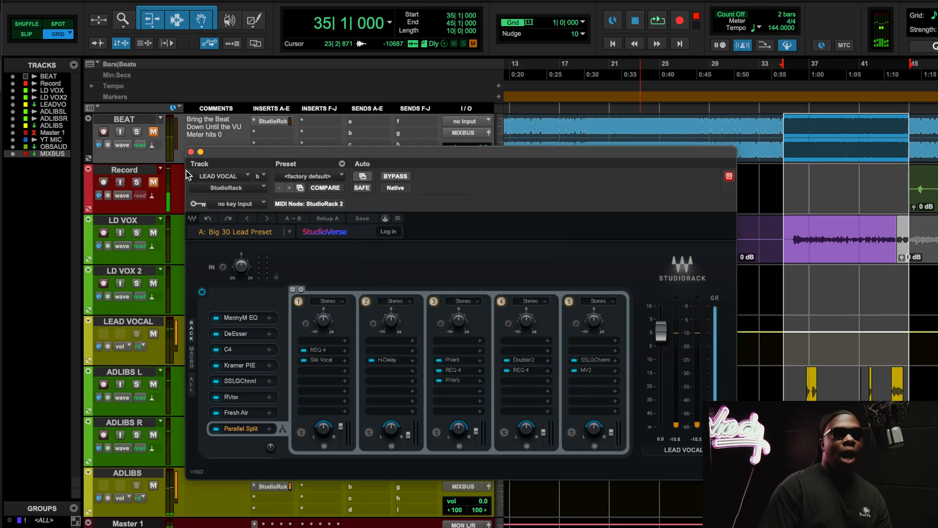
# Step: Switch from the LEAD VOCAL rack to the ADLIBS StudioRack and examine its REQ 6, RVox and SSLGChannel settings
pyautogui.click(191, 152)
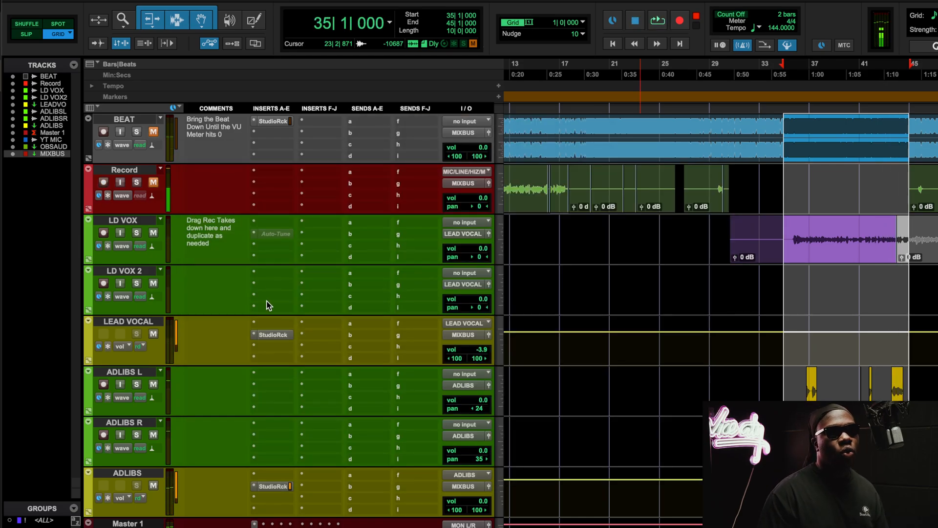
pyautogui.click(283, 487)
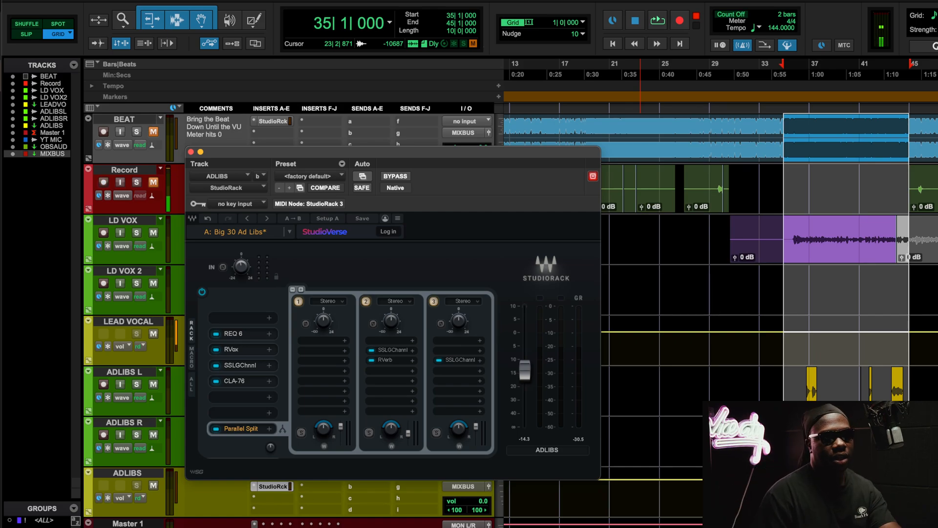
pyautogui.click(231, 333)
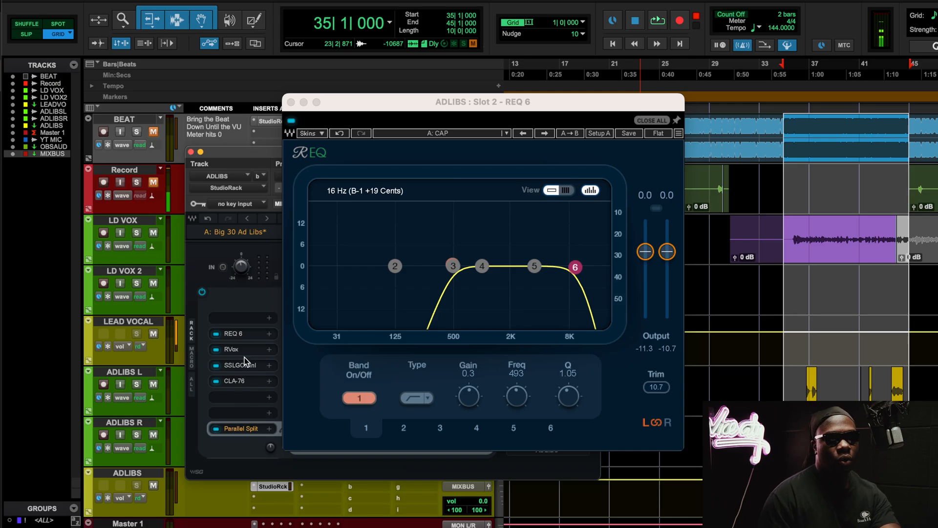
pyautogui.click(242, 348)
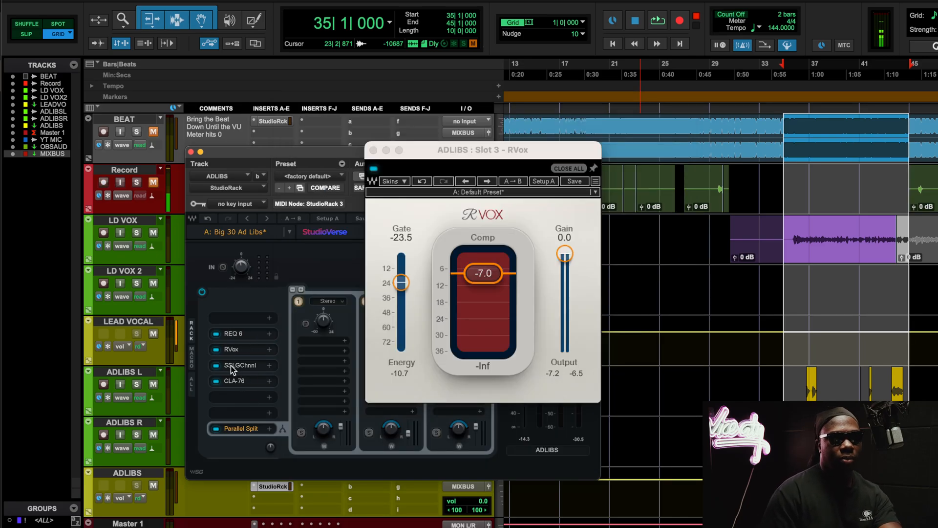
pyautogui.click(231, 366)
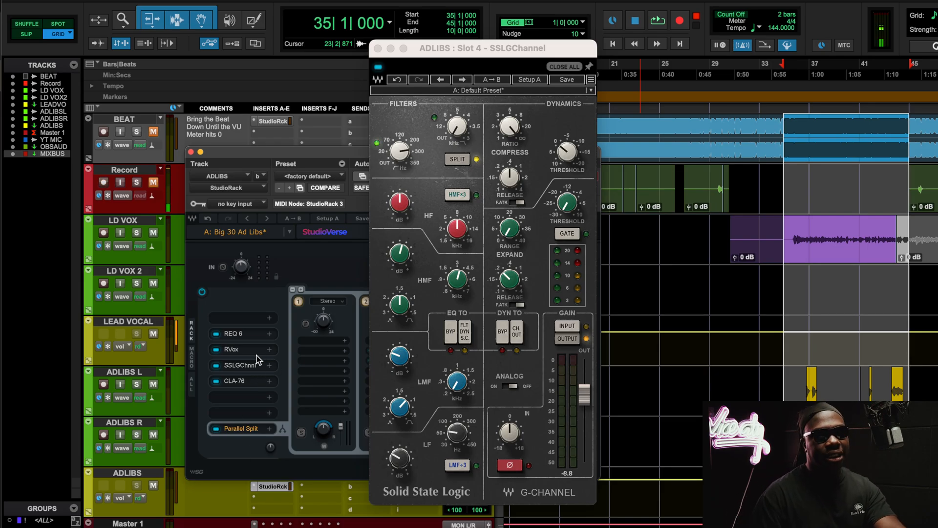
# Step: Check the CLA-76 settings in the ADLIBS chain, play the section, close the plug-in, and stop playback
pyautogui.click(236, 381)
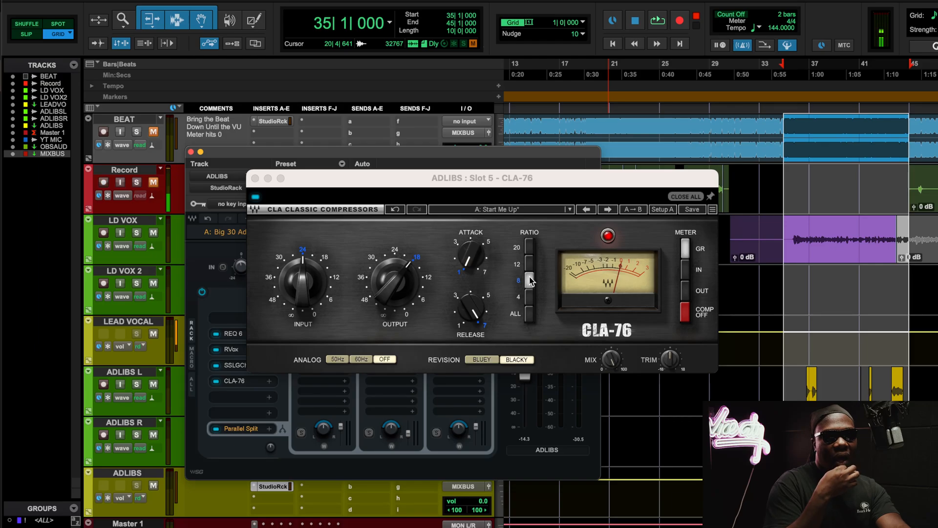
pyautogui.press('space')
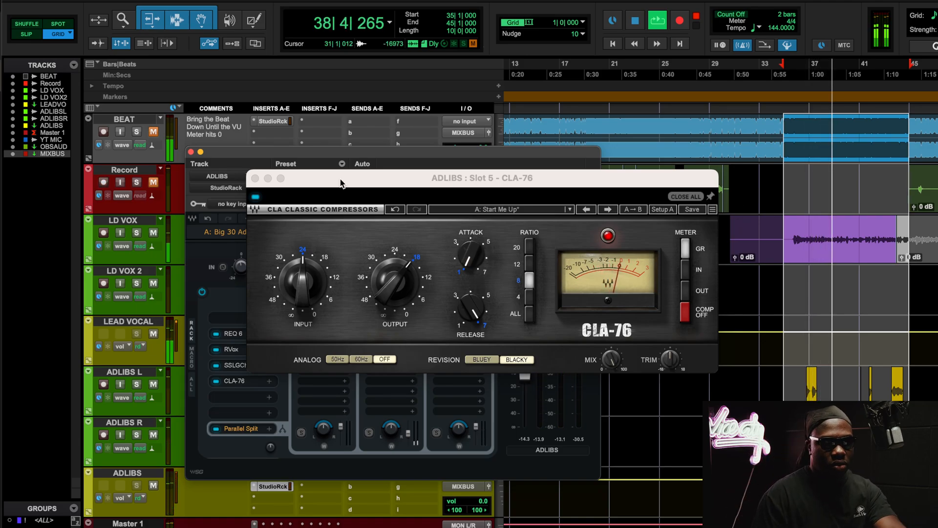
pyautogui.click(254, 179)
pyautogui.press('space')
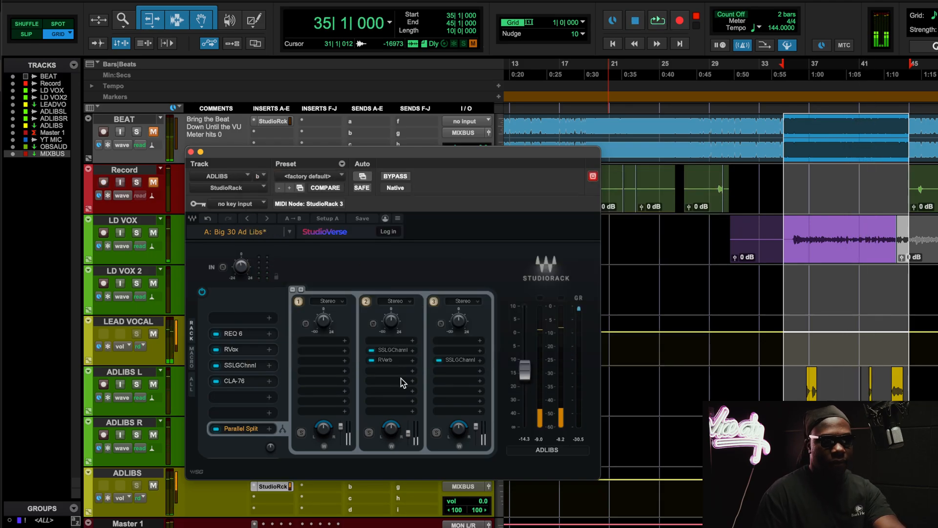
# Step: Examine the SSLGChannel in the third ADLIBS parallel branch and the RVerb in the second, closing each plug-in
pyautogui.click(459, 358)
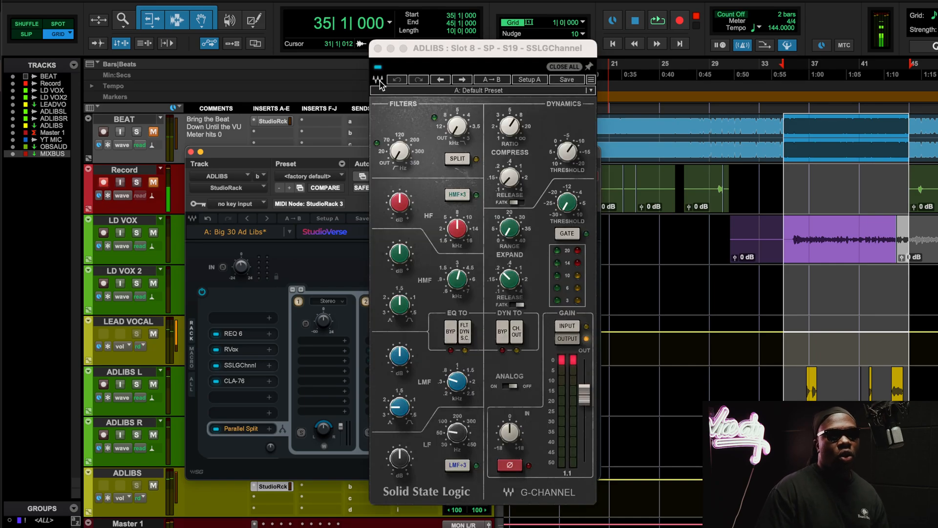
pyautogui.click(378, 49)
pyautogui.click(391, 359)
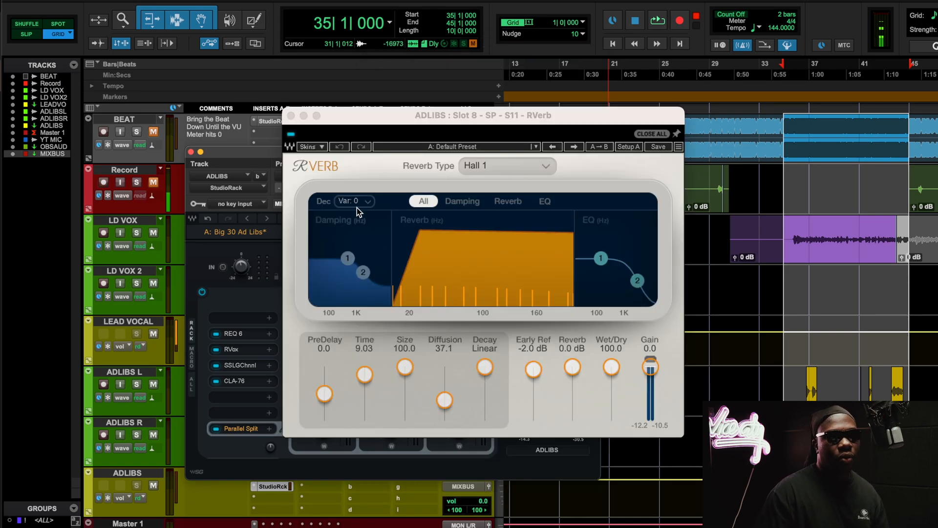
pyautogui.click(296, 116)
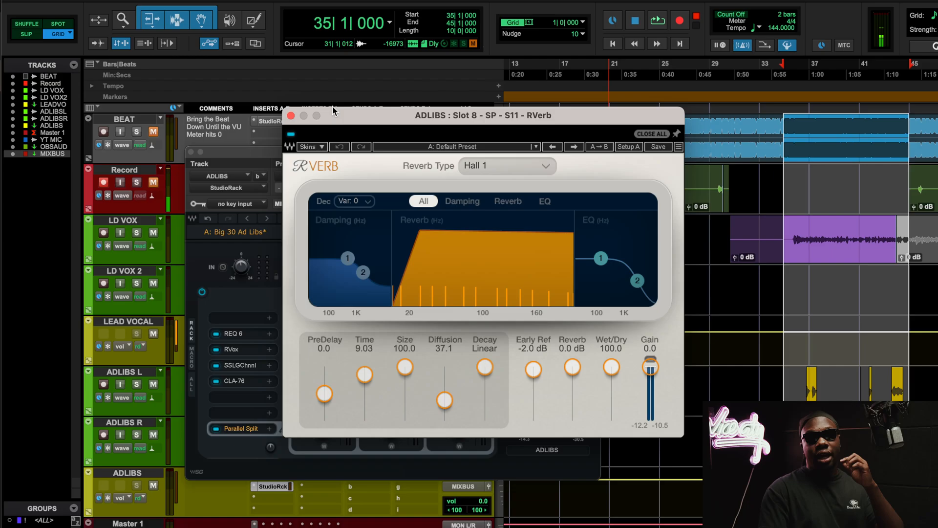
pyautogui.click(291, 116)
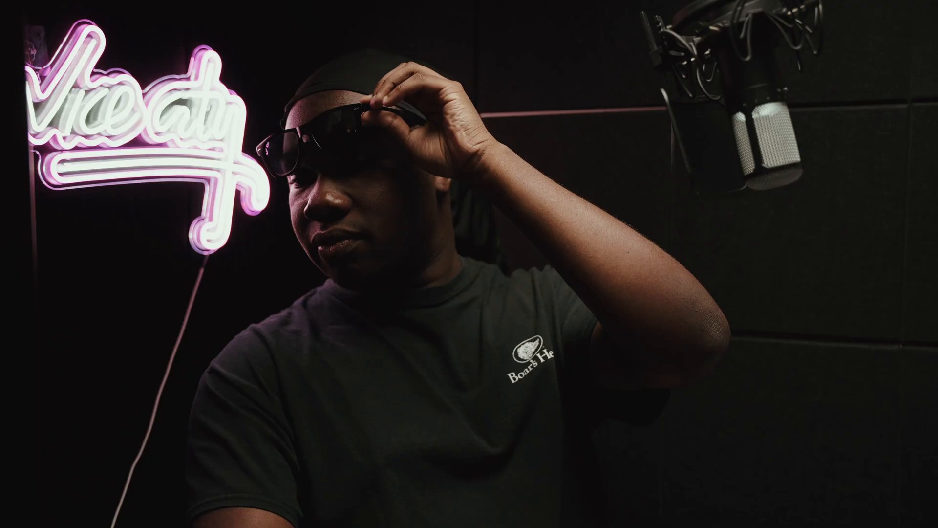